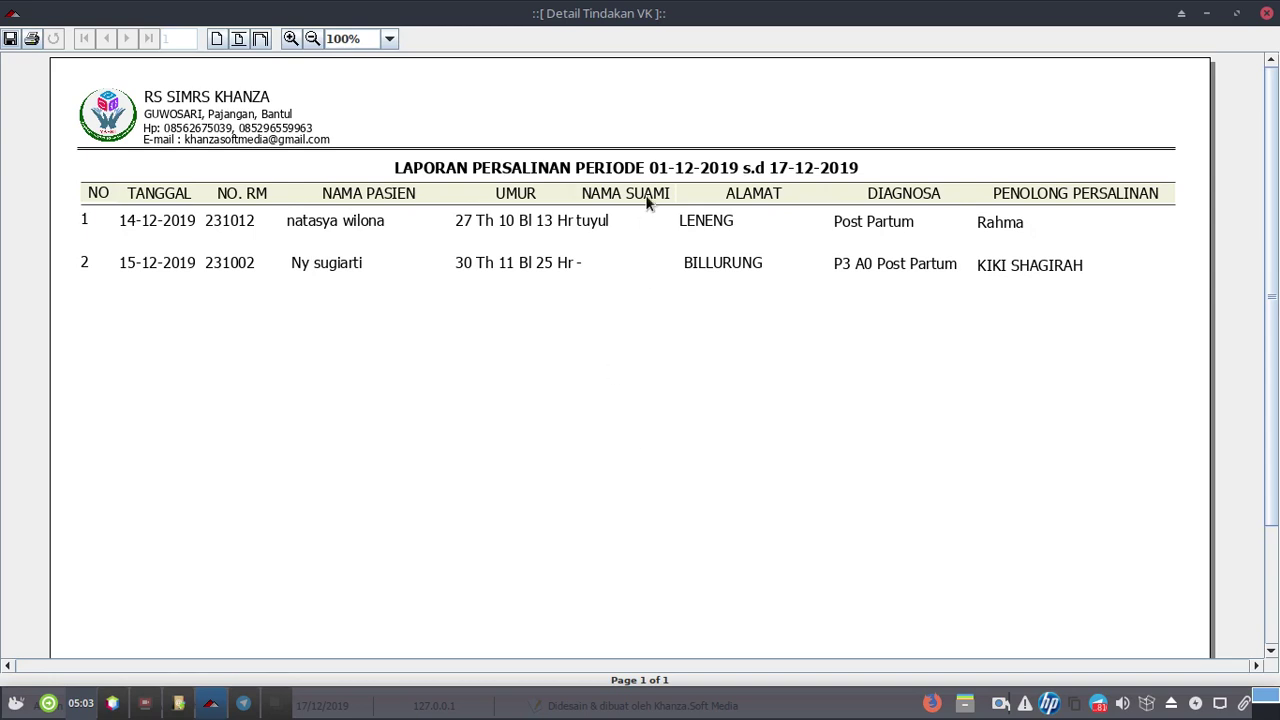
# Start a new outpatient registration with the first listed Sp.OG doctor and the OBG Poli Obstetri/Gyn. unit.
pyautogui.click(177, 703)
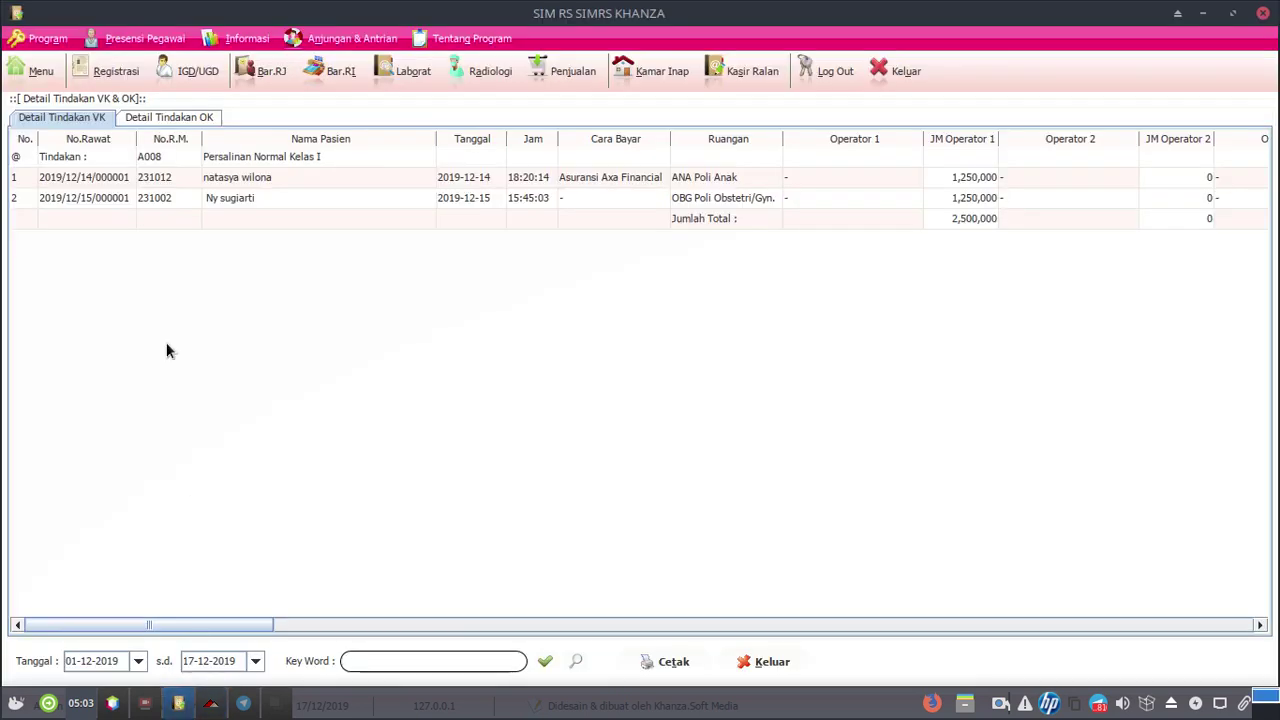
pyautogui.click(89, 70)
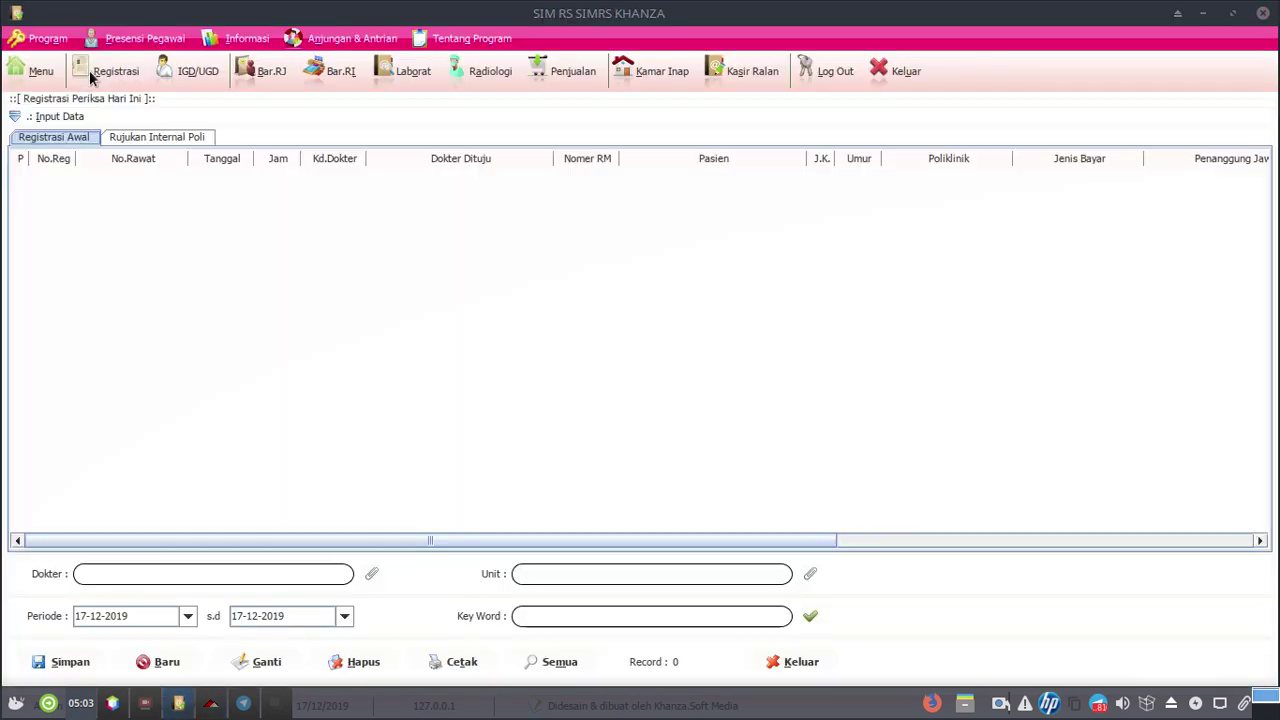
pyautogui.click(145, 658)
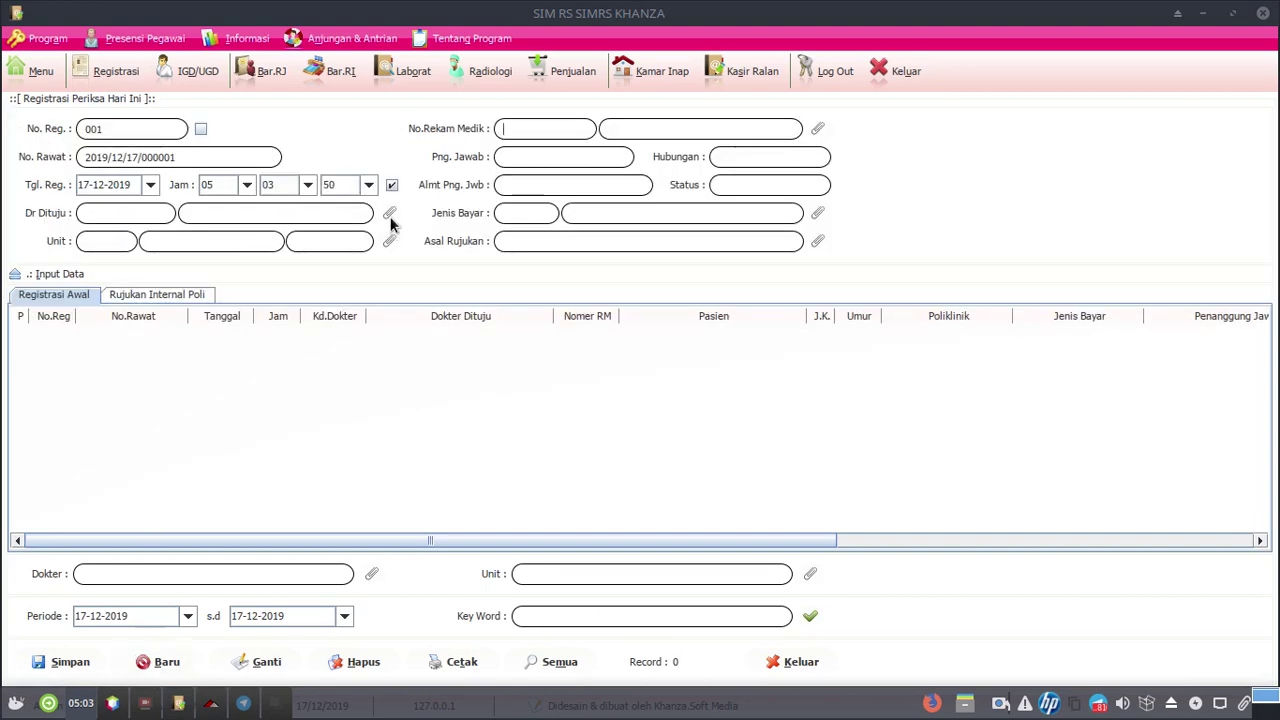
pyautogui.click(389, 215)
pyautogui.click(170, 189)
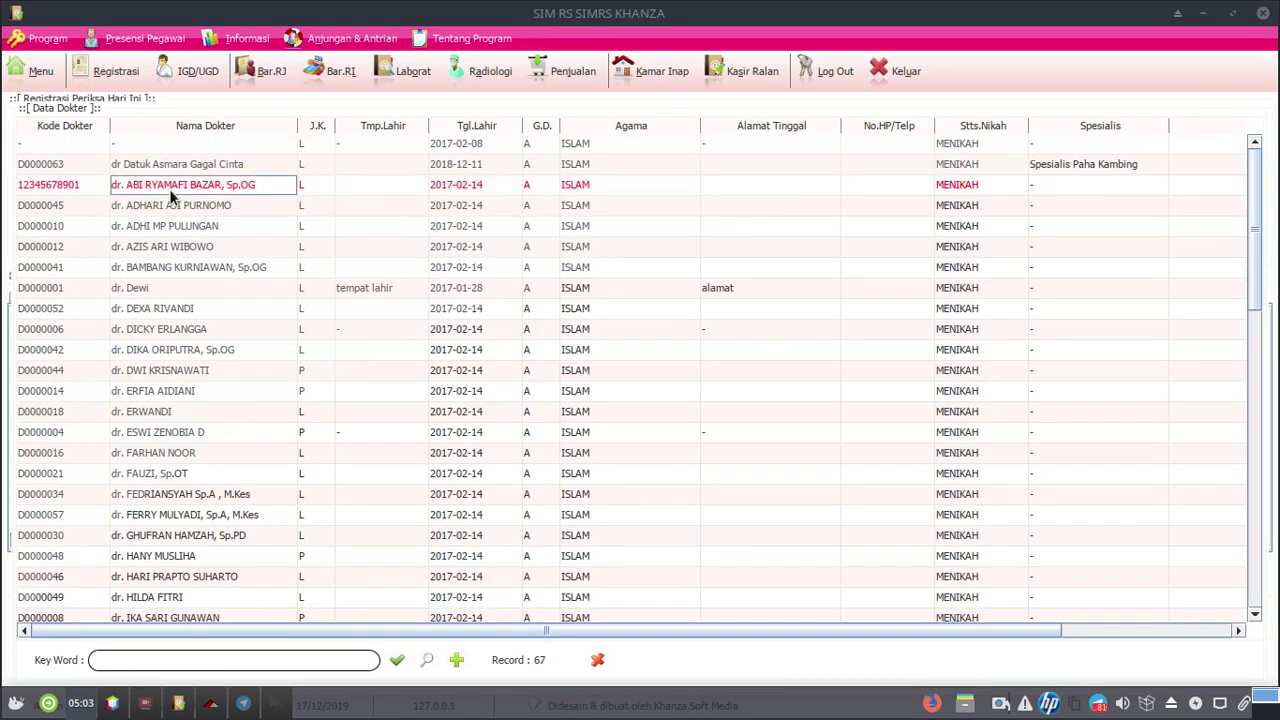
pyautogui.doubleClick(170, 197)
pyautogui.click(393, 247)
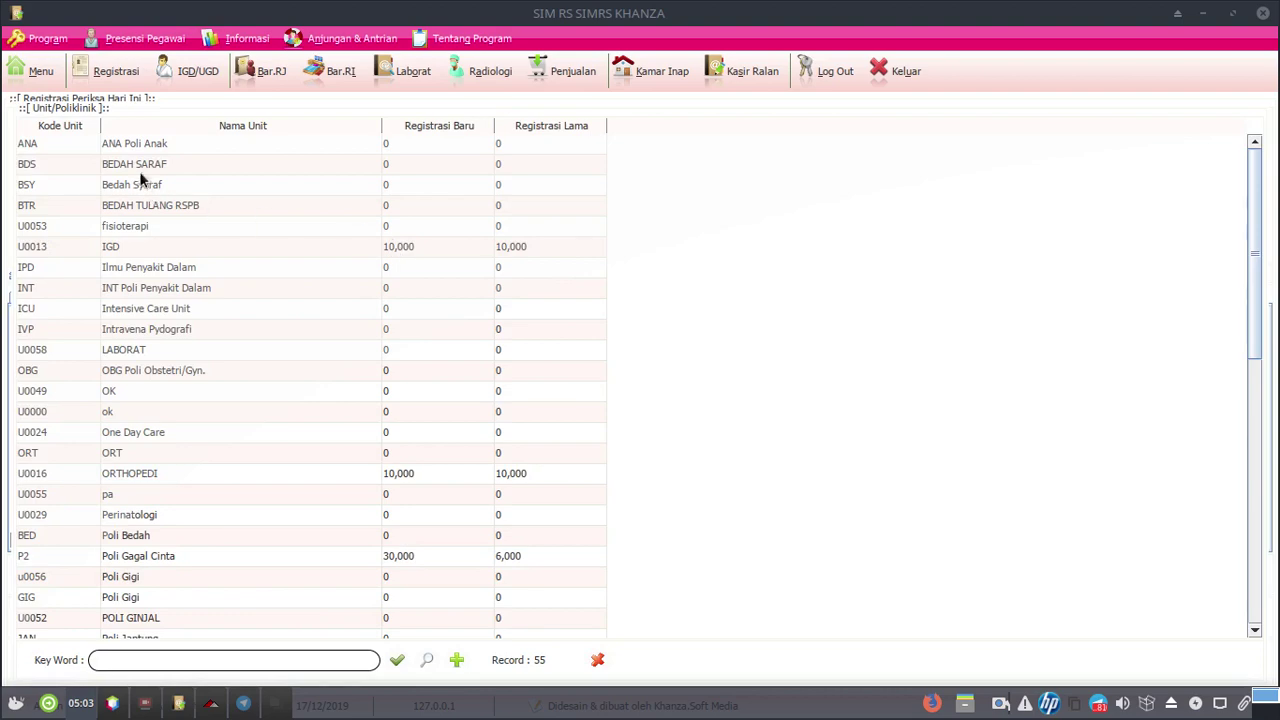
pyautogui.doubleClick(150, 370)
# List the existing patients, pick the female PEGAWAI SWASTA patient born in BAGIK POLAK, and save her registration.
pyautogui.click(818, 128)
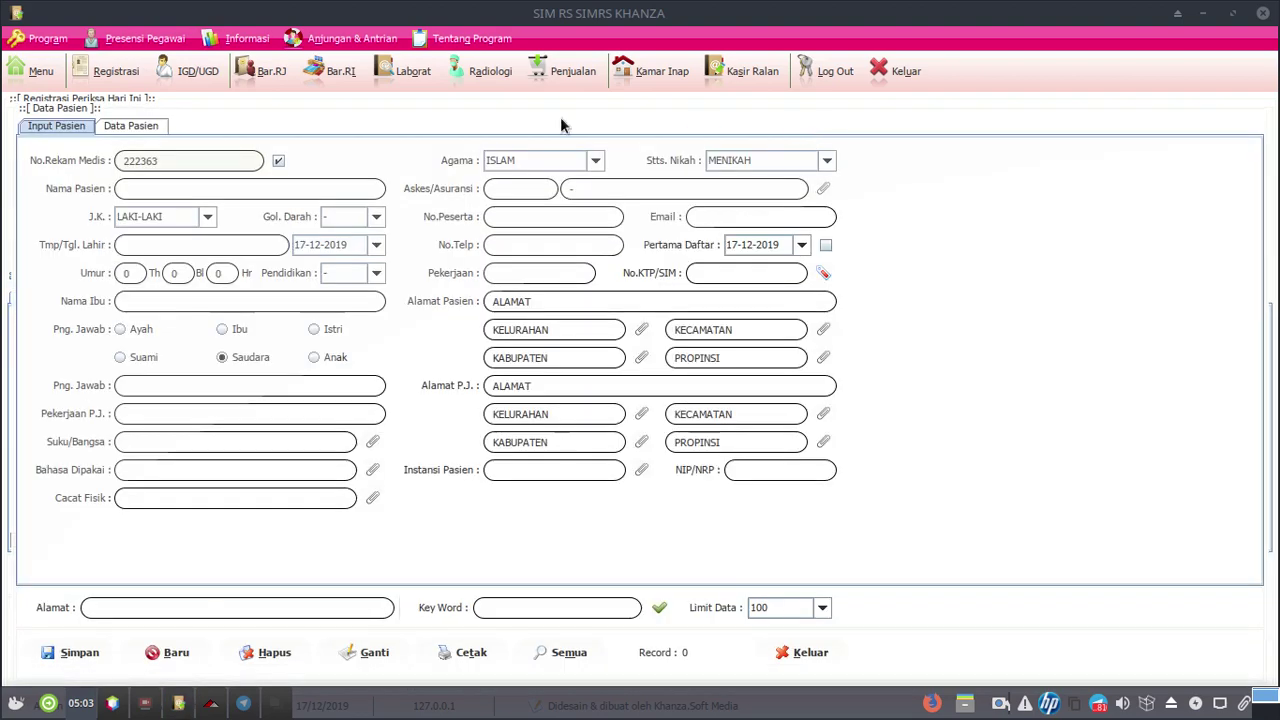
pyautogui.click(128, 126)
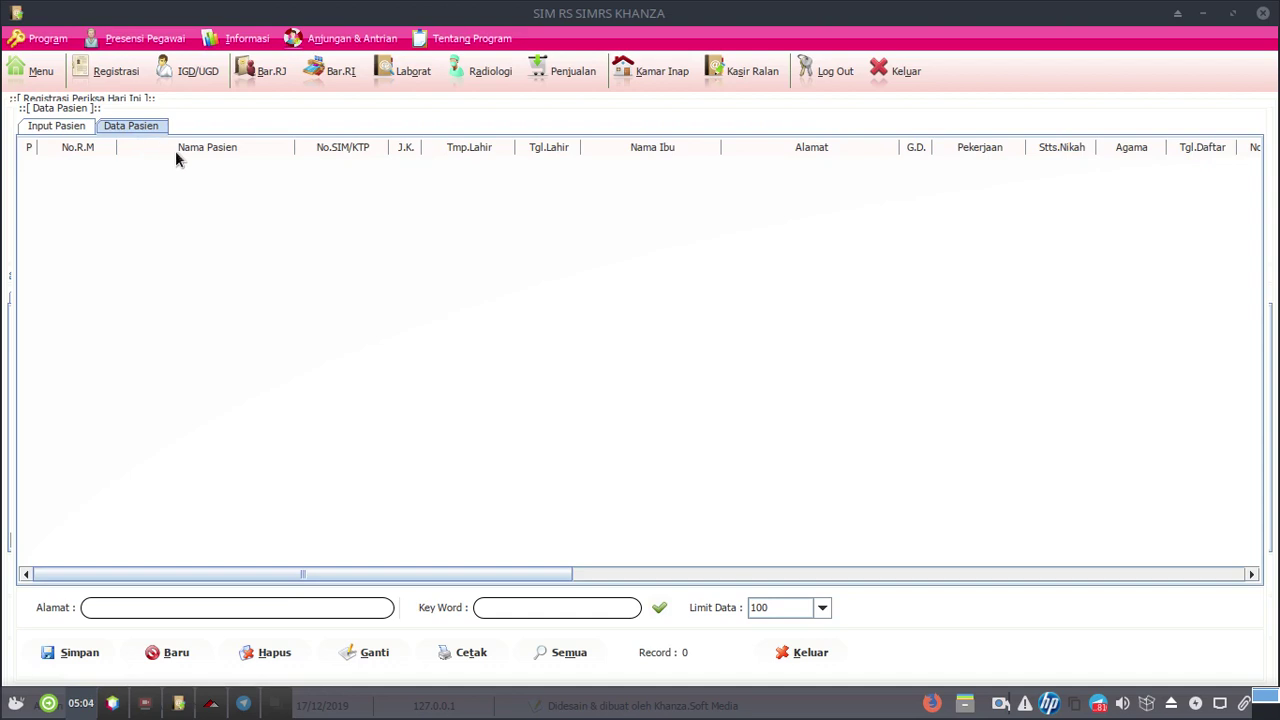
pyautogui.click(660, 609)
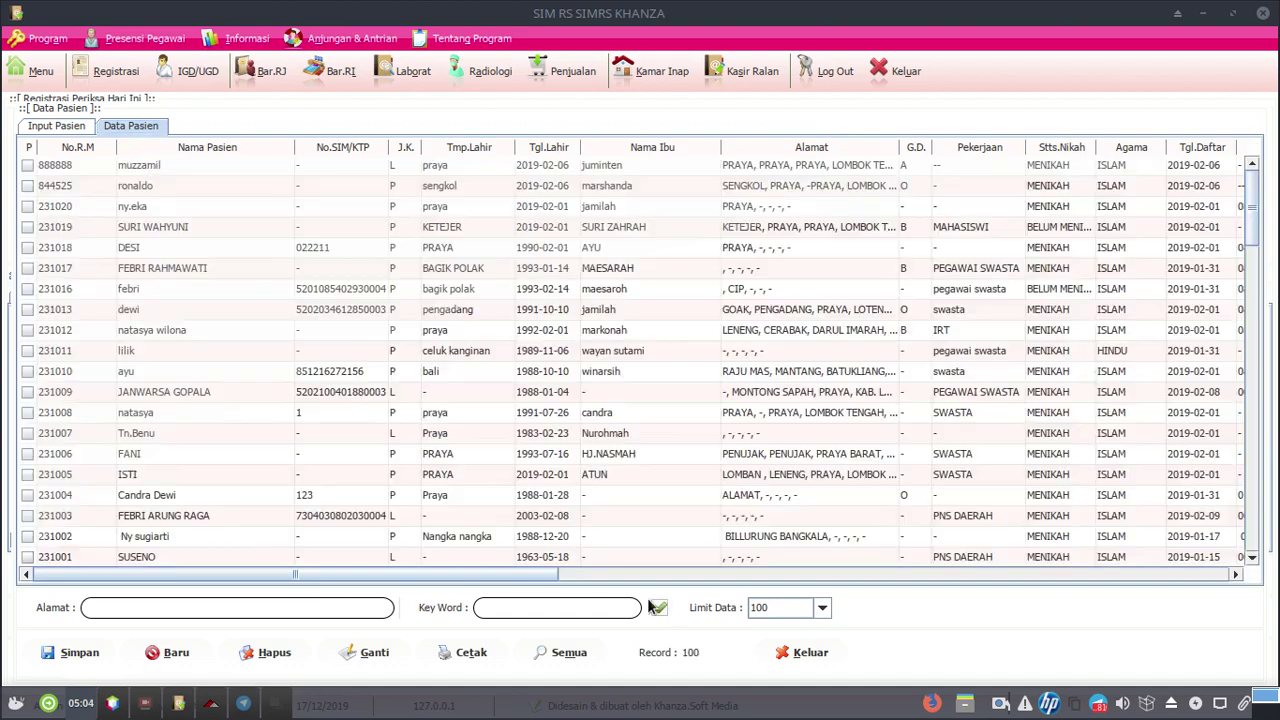
pyautogui.click(189, 270)
pyautogui.doubleClick(188, 269)
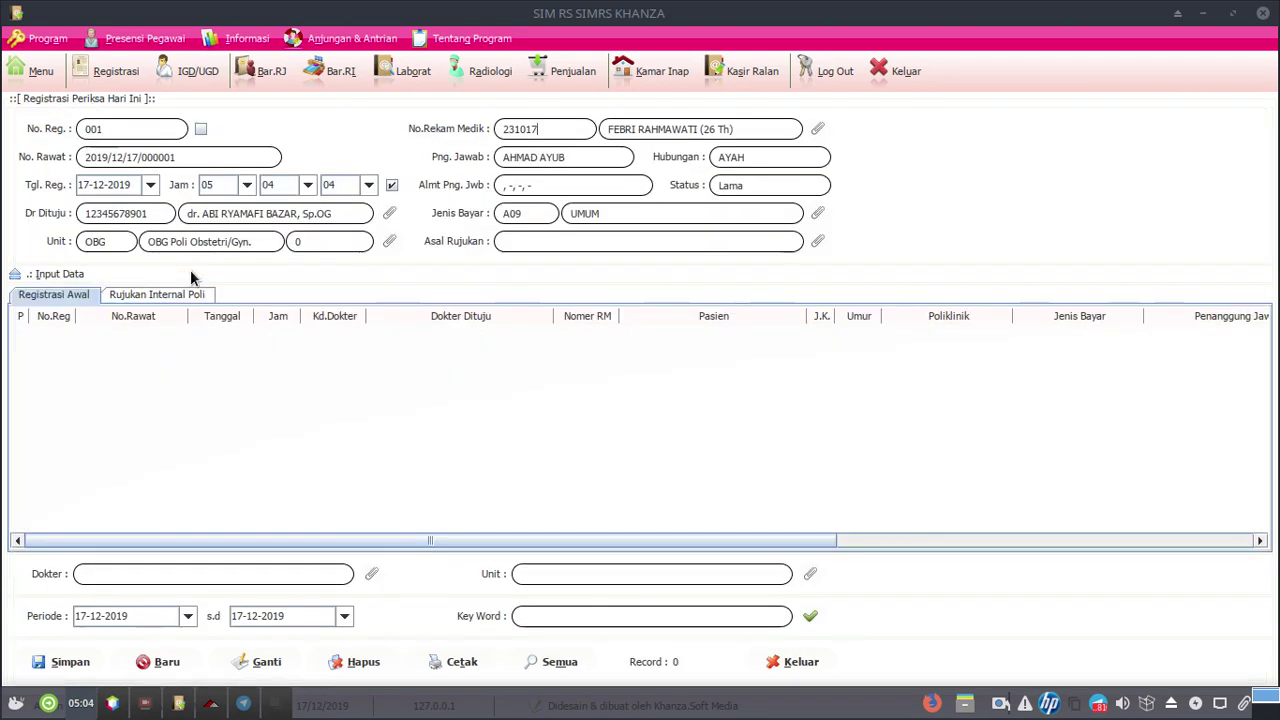
pyautogui.click(86, 662)
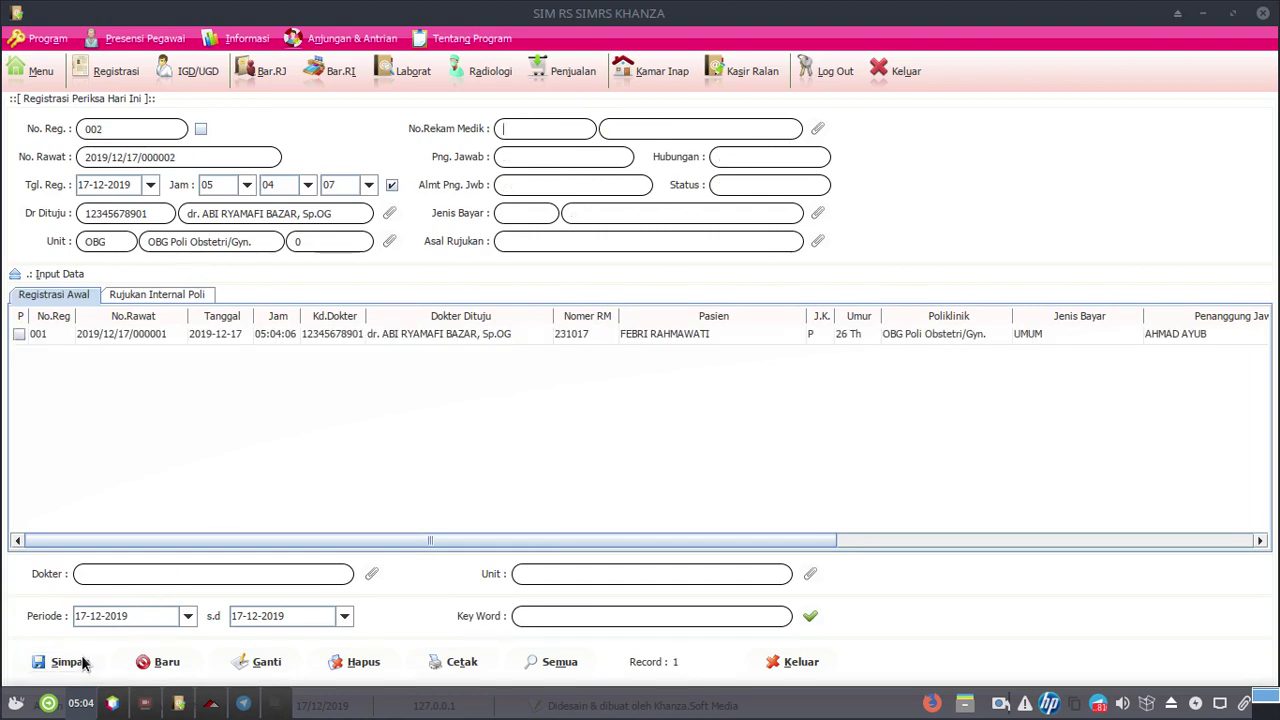
# Update the registered patient's master data with Suami as the responsible person's relationship and fill in the patient's address.
pyautogui.click(817, 129)
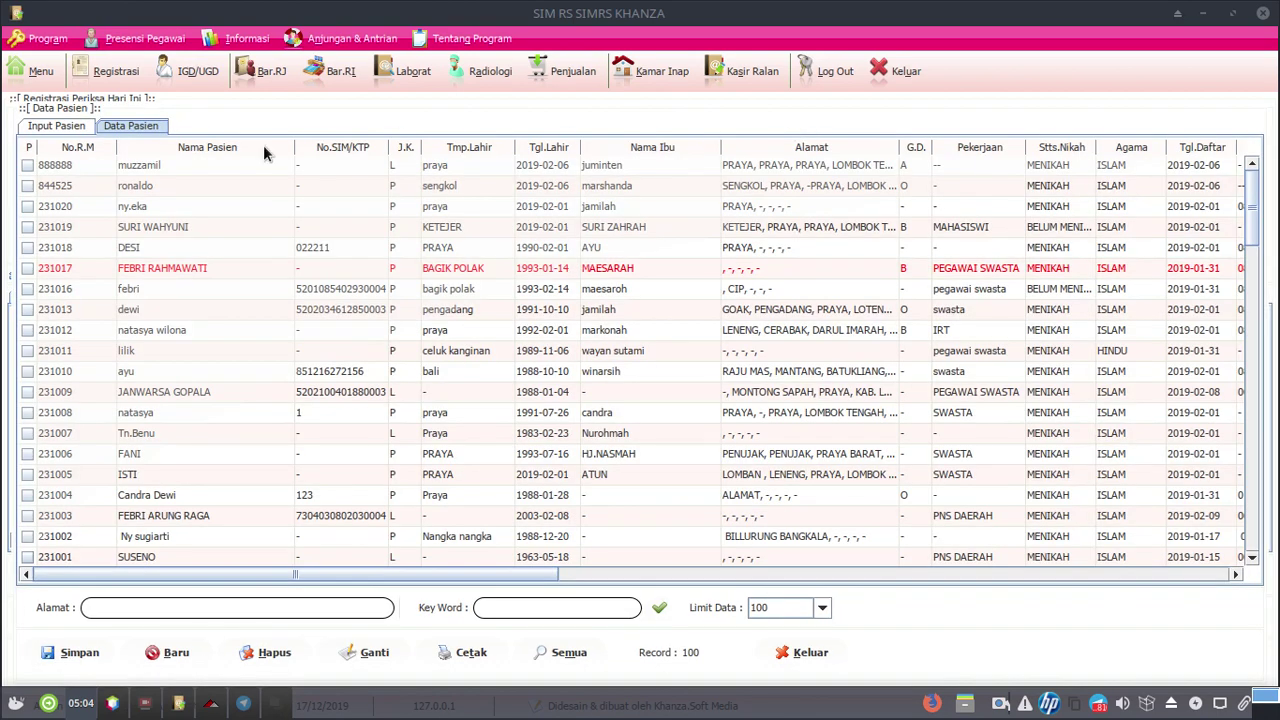
pyautogui.click(190, 272)
pyautogui.click(52, 127)
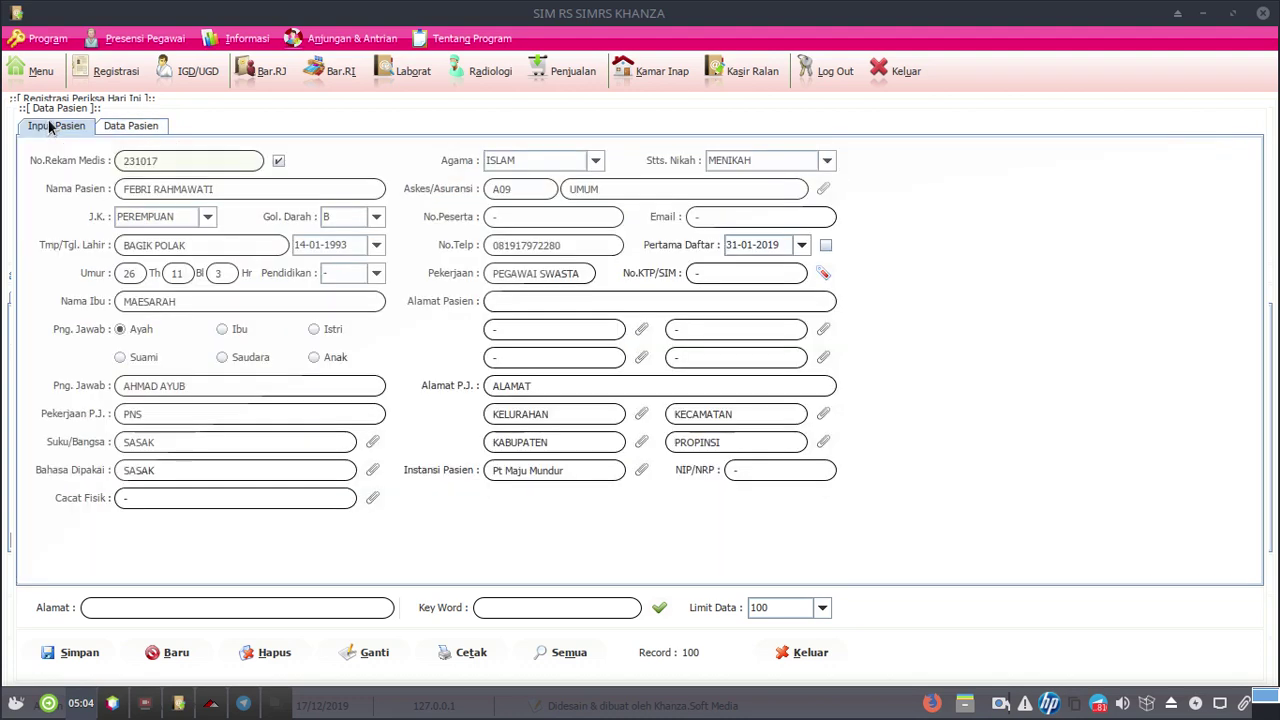
pyautogui.click(132, 358)
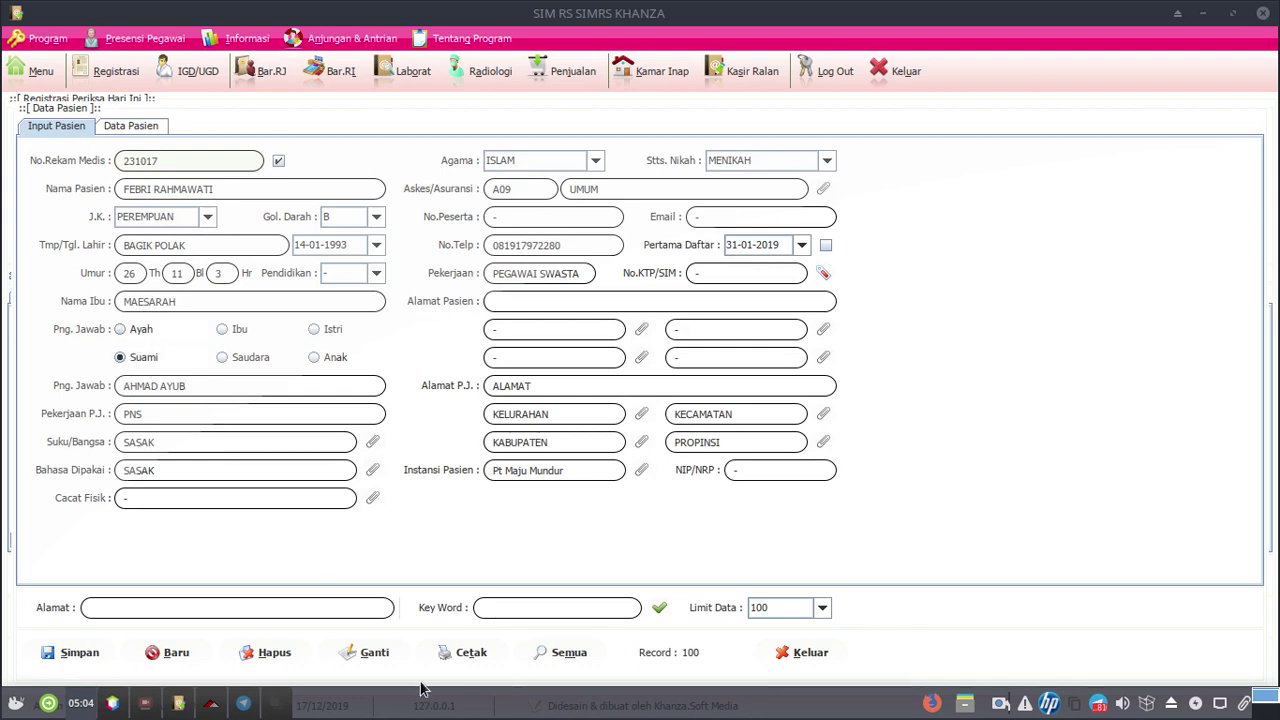
pyautogui.click(380, 656)
pyautogui.click(637, 373)
pyautogui.write('KARAWANG')
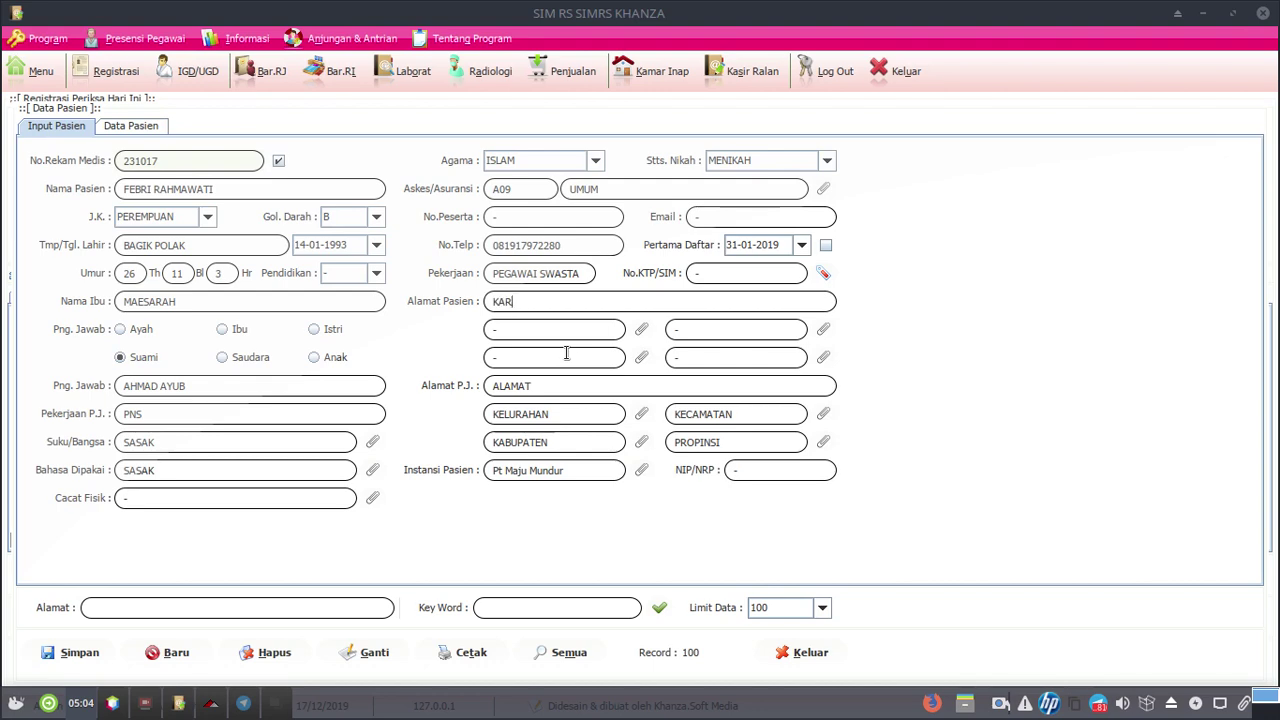
pyautogui.click(377, 657)
pyautogui.click(797, 654)
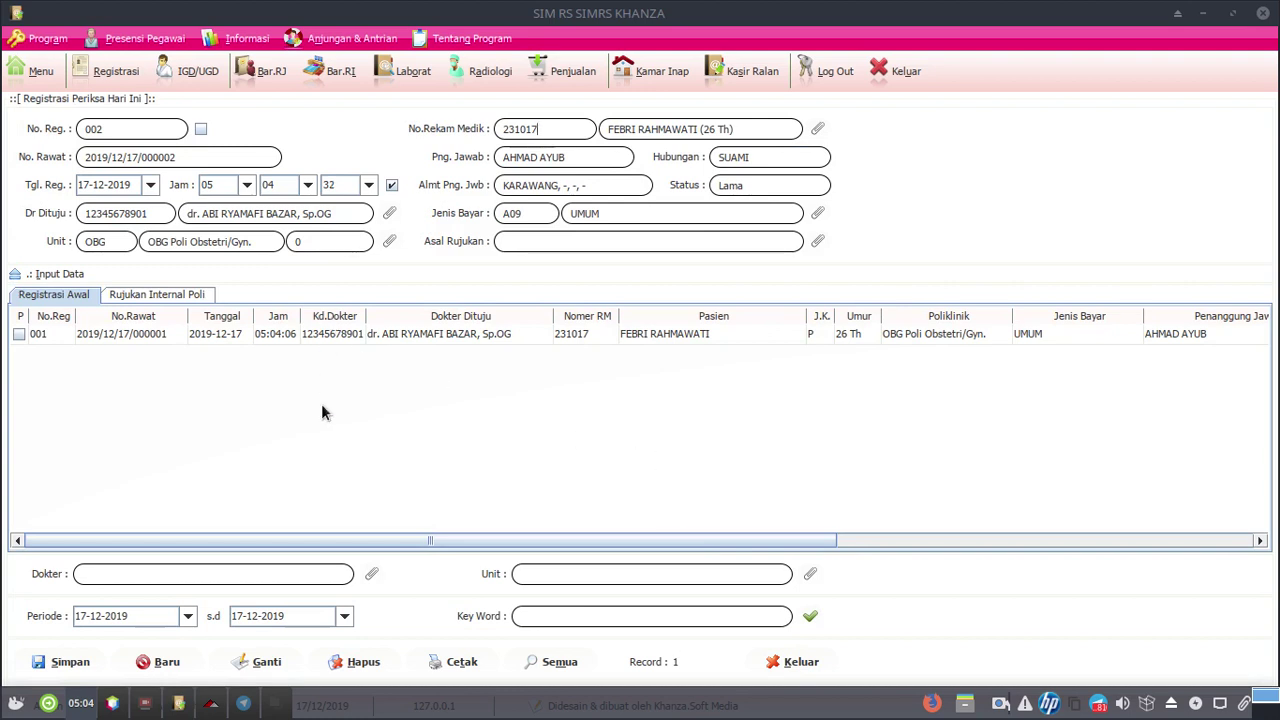
# Open Tagihan Operasi/VK for the registered patient and search the procedures for "persalinan normal".
pyautogui.click(349, 334)
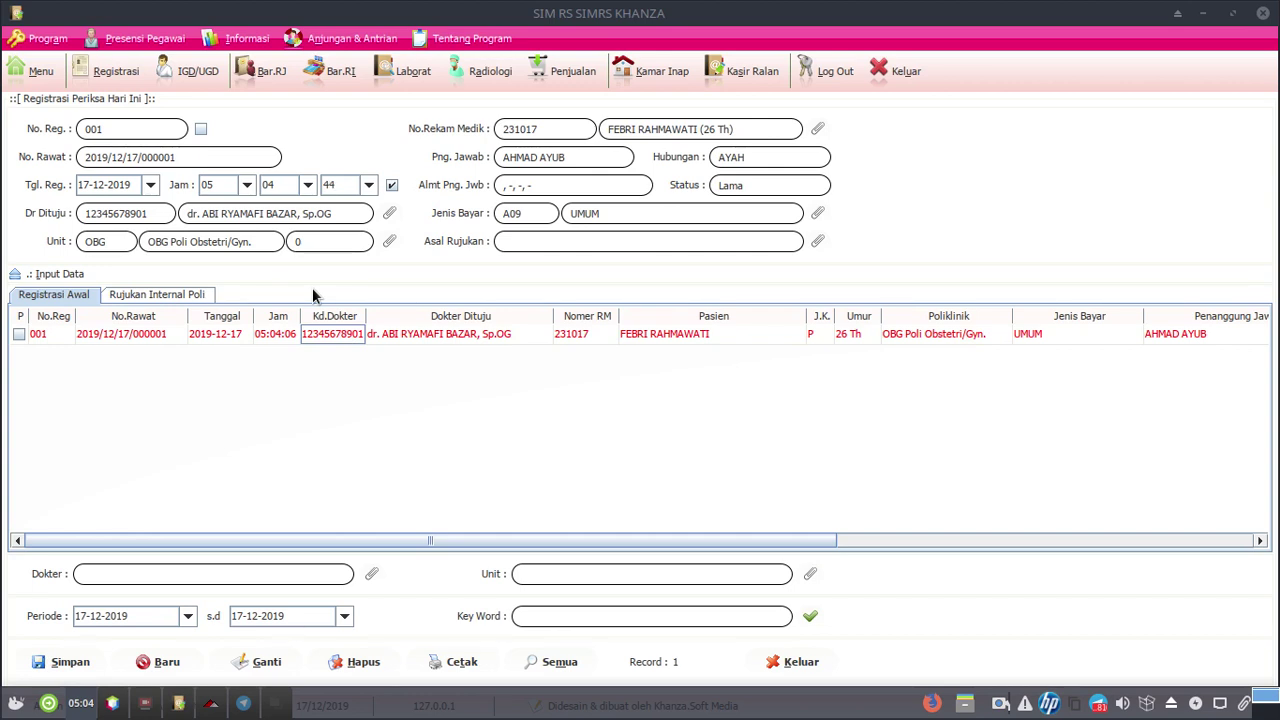
pyautogui.rightClick(343, 342)
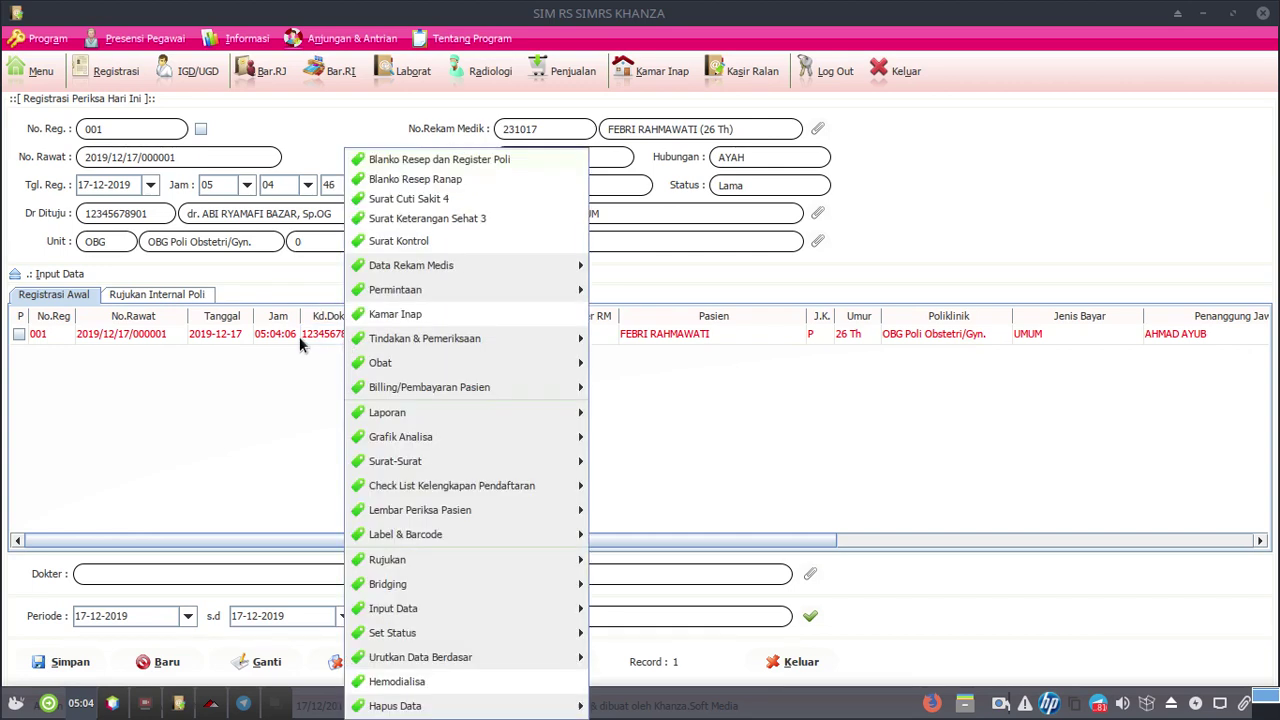
pyautogui.moveTo(418, 344)
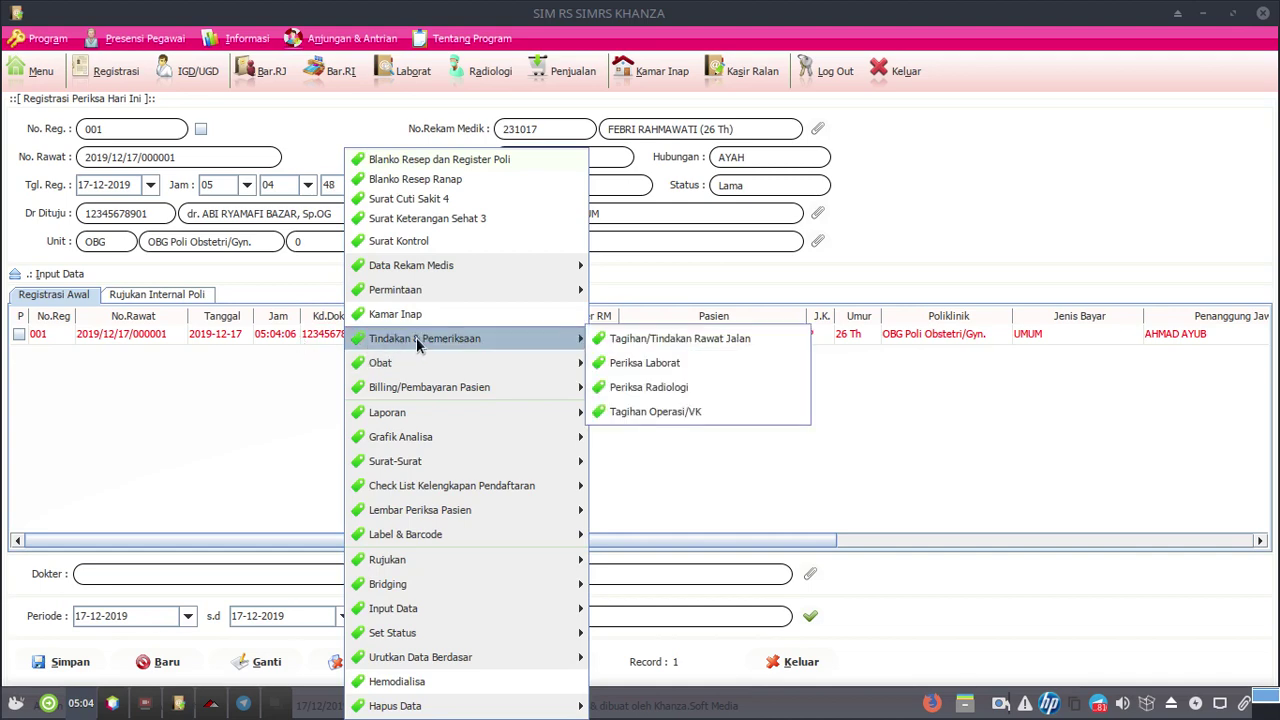
pyautogui.click(664, 411)
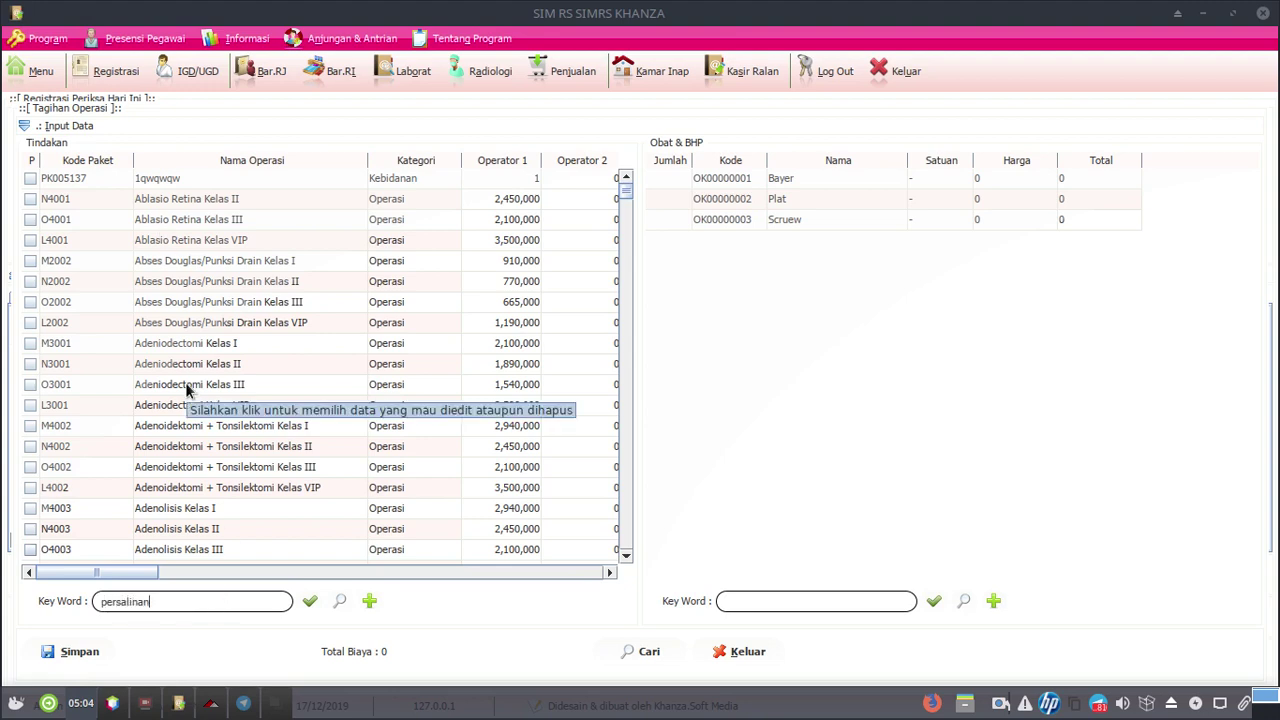
pyautogui.write('l')
pyautogui.press('Return')
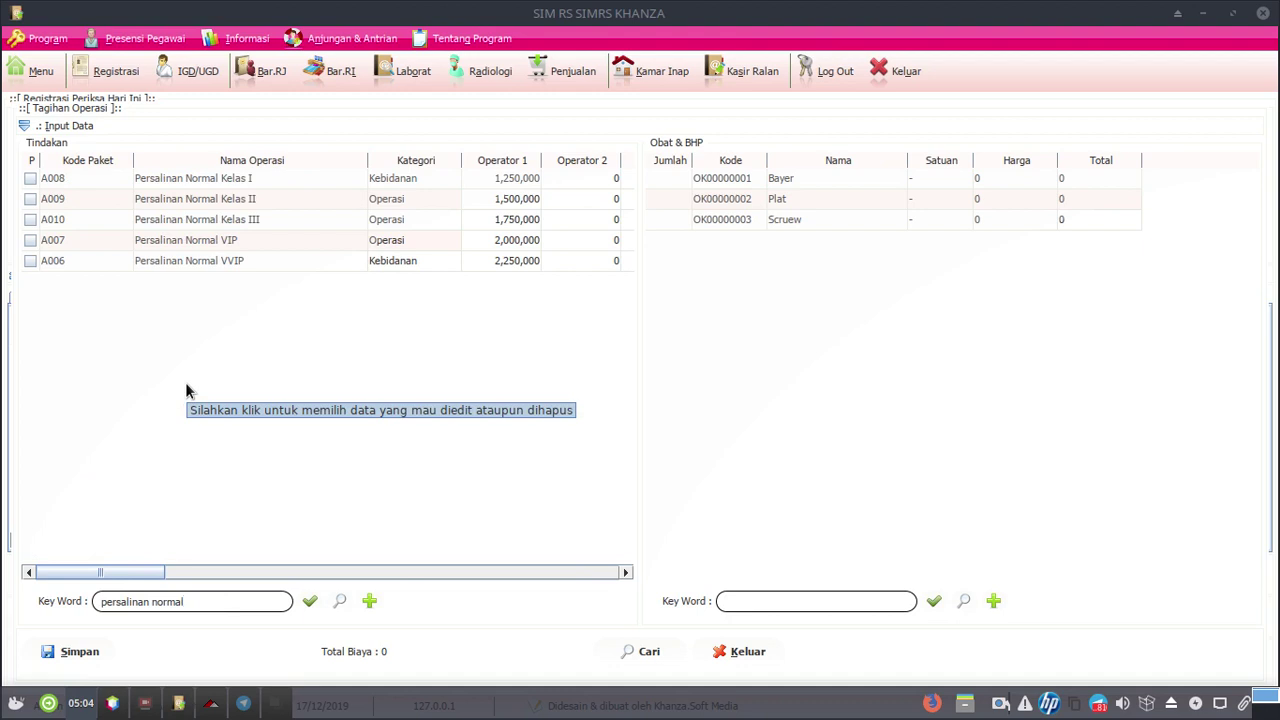
# Tick the Persalinan Normal Kelas I package in the Kebidanan category and try to save the bill.
pyautogui.click(275, 183)
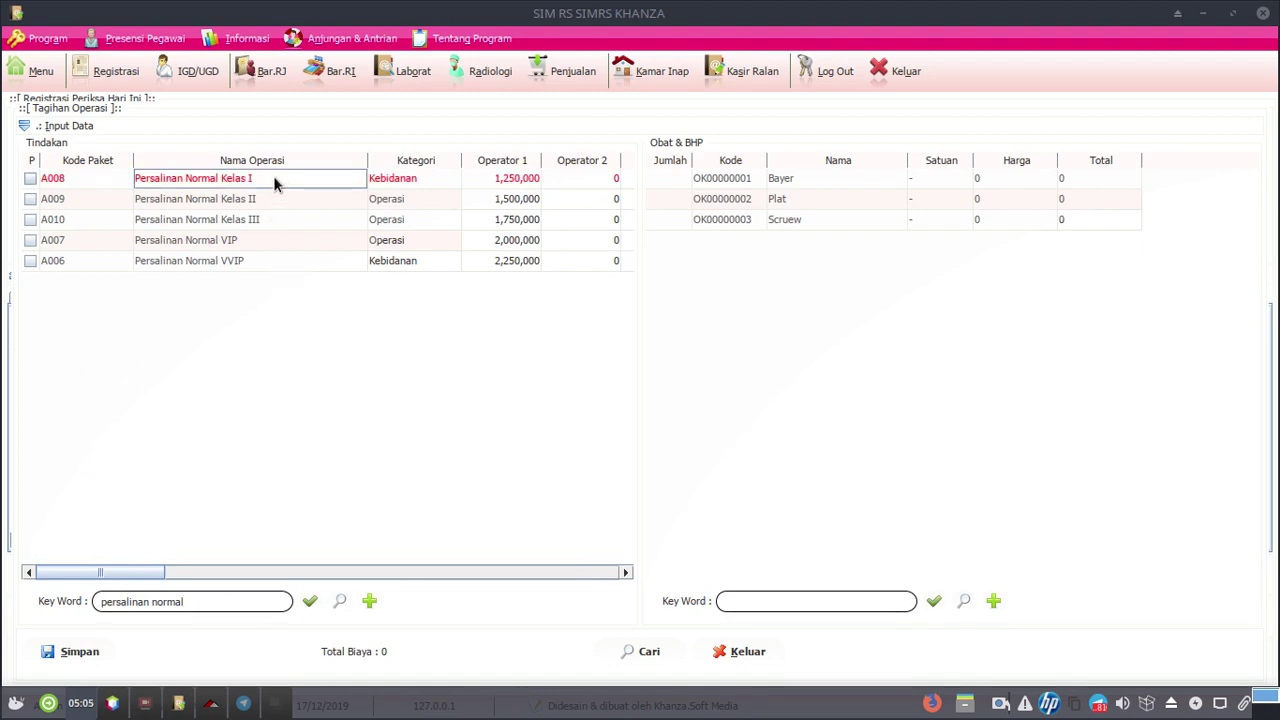
pyautogui.click(378, 188)
pyautogui.click(274, 188)
pyautogui.click(30, 179)
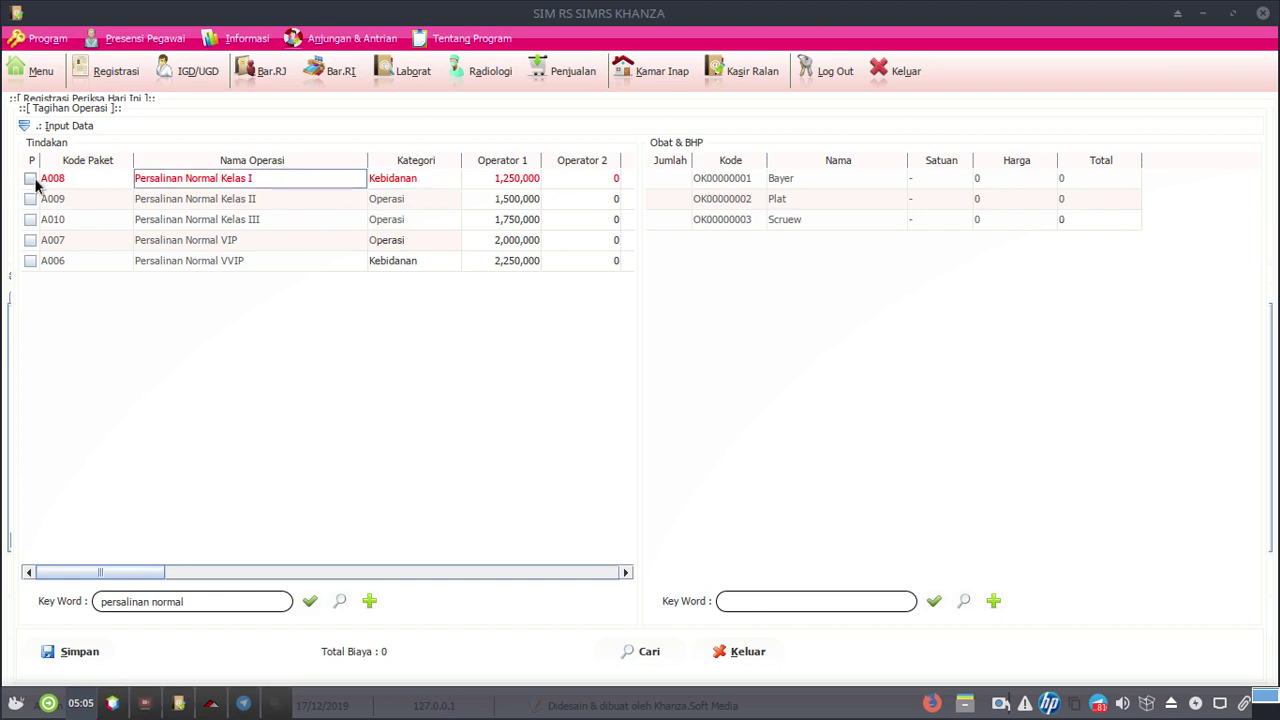
pyautogui.click(64, 658)
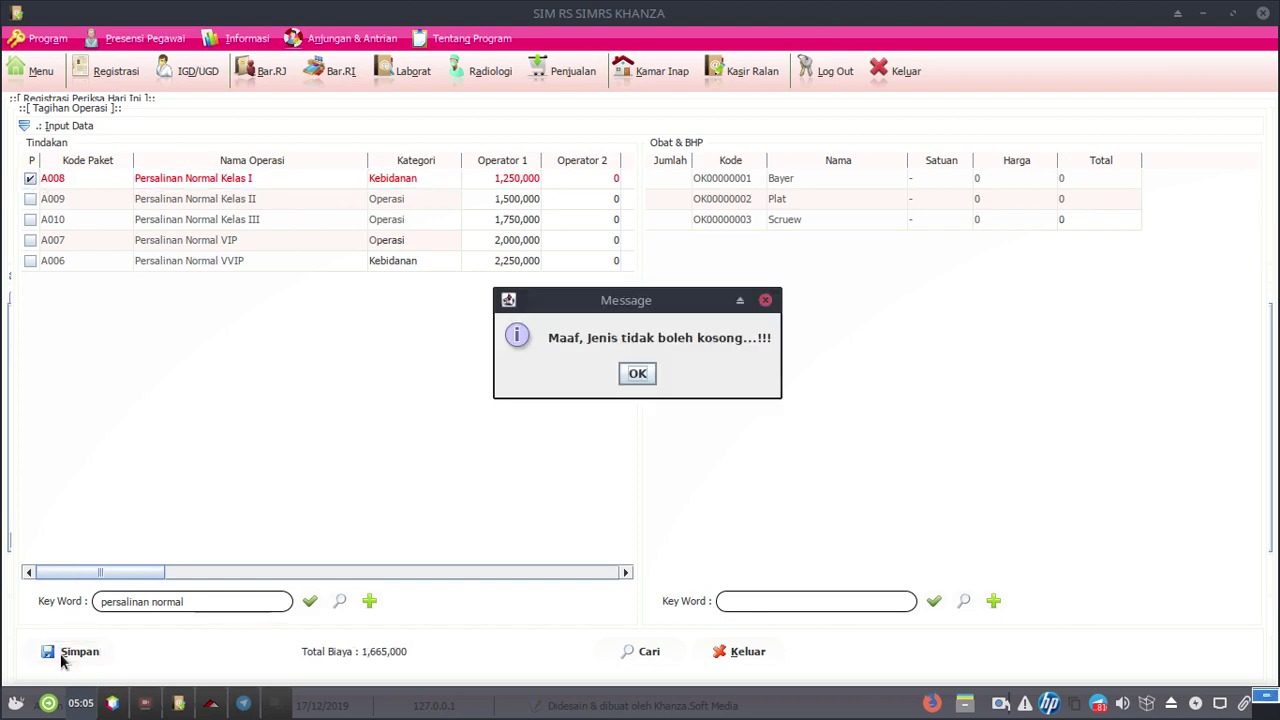
pyautogui.click(640, 373)
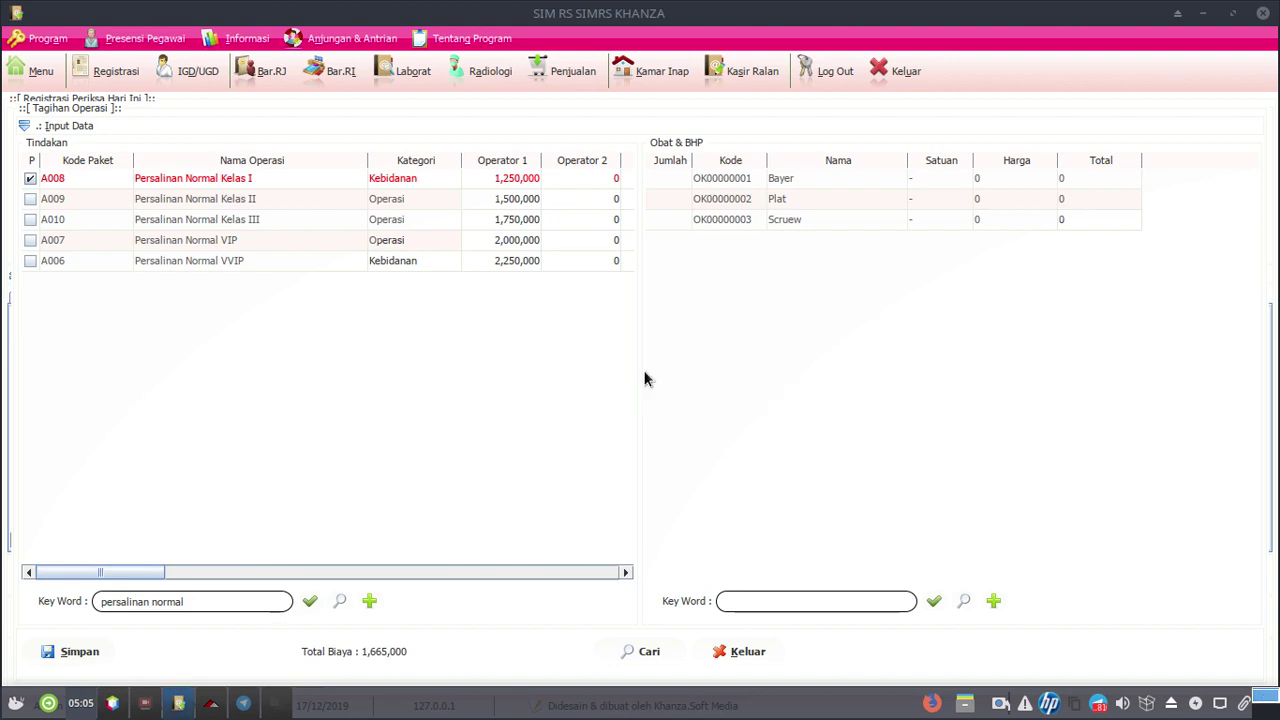
# In the bill's input data, set Jenis Anasthesi and Operator 1 to "-" and assign an analis kesehatan officer as Bidan 1.
pyautogui.click(26, 126)
pyautogui.click(363, 169)
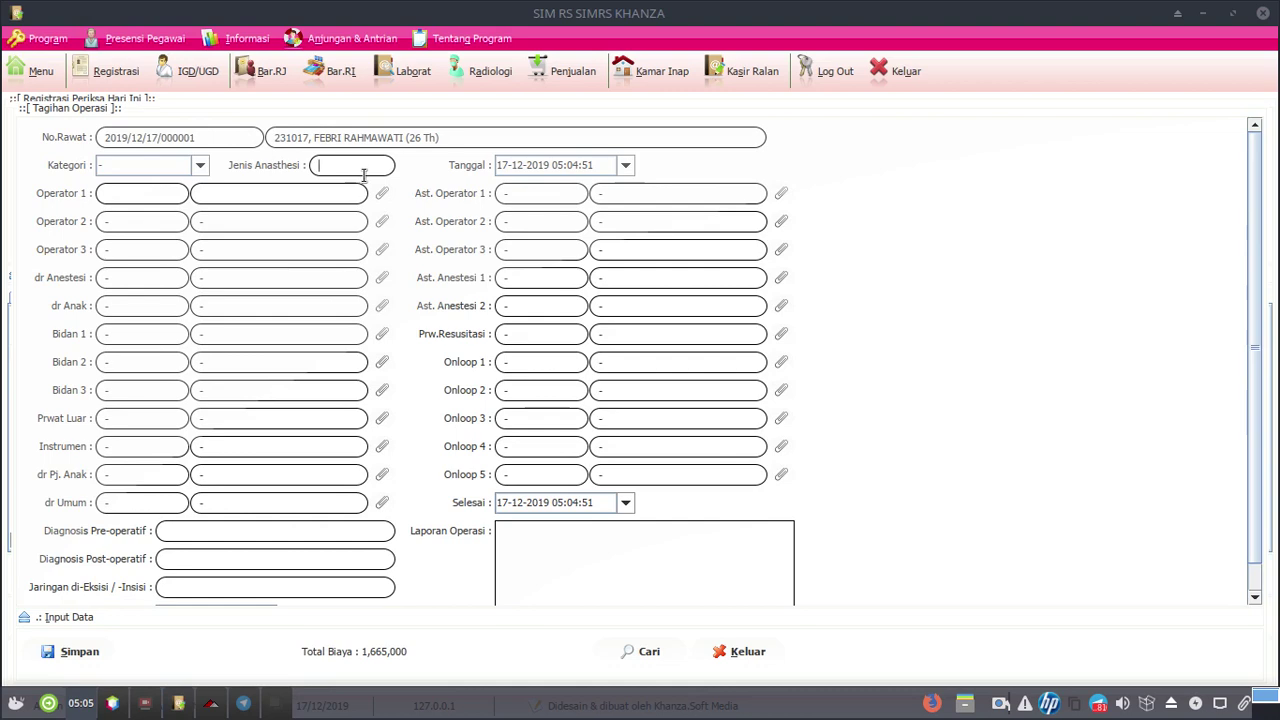
pyautogui.write('-')
pyautogui.click(381, 194)
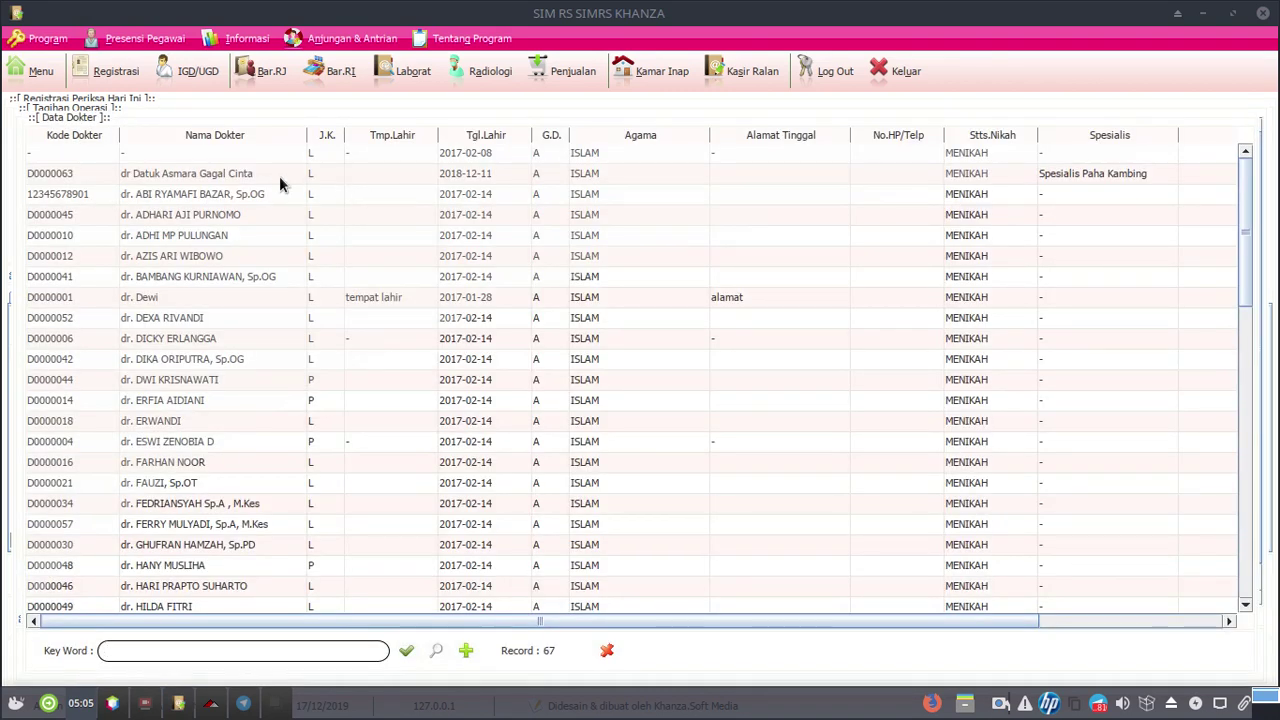
pyautogui.doubleClick(229, 155)
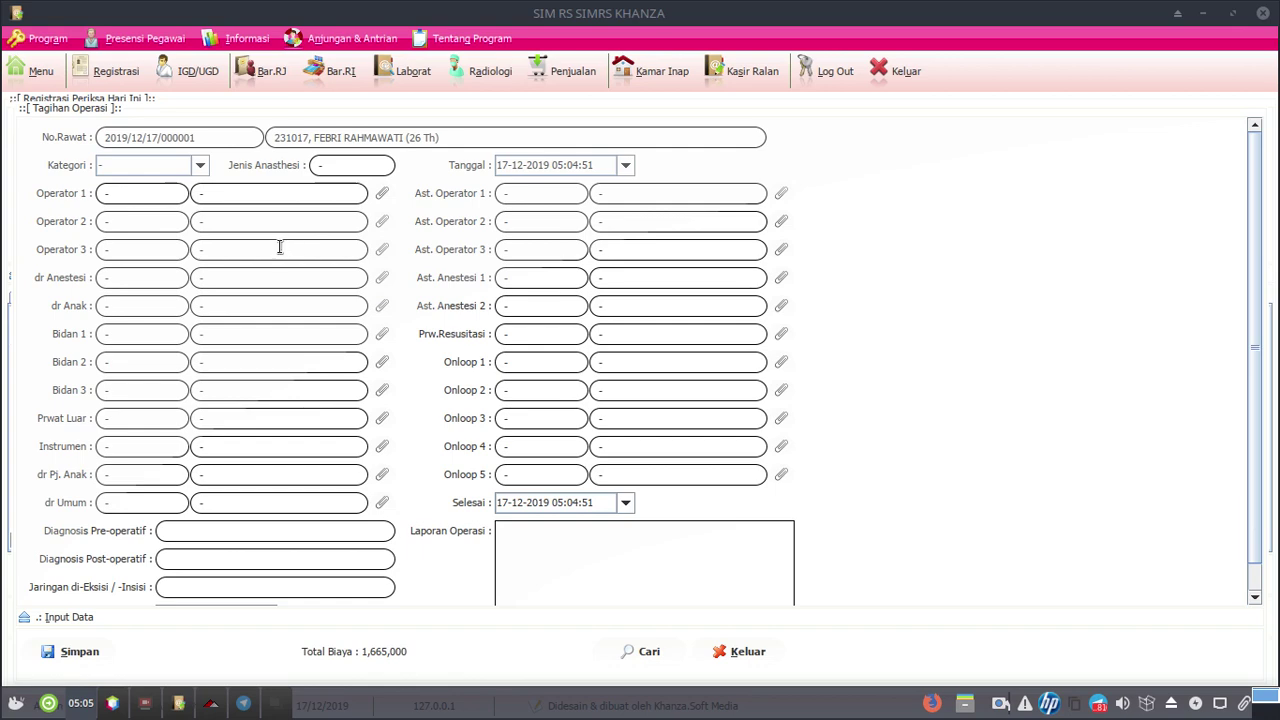
pyautogui.click(381, 337)
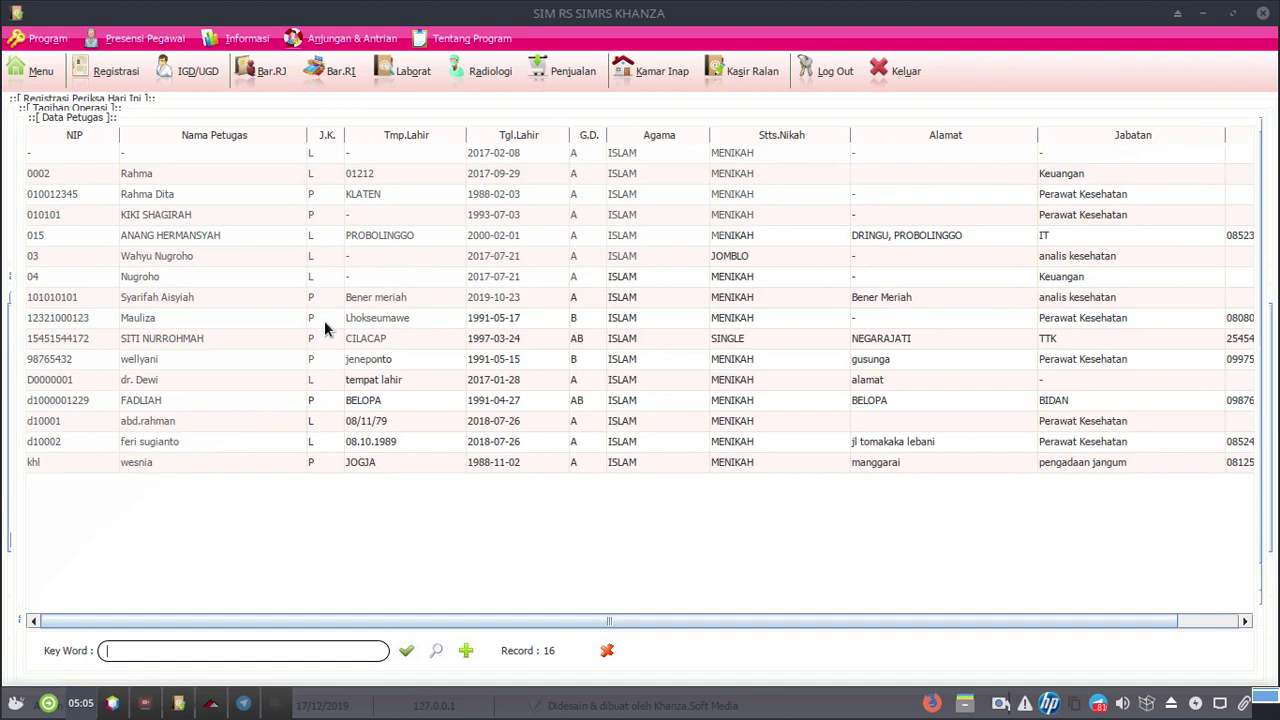
pyautogui.doubleClick(201, 297)
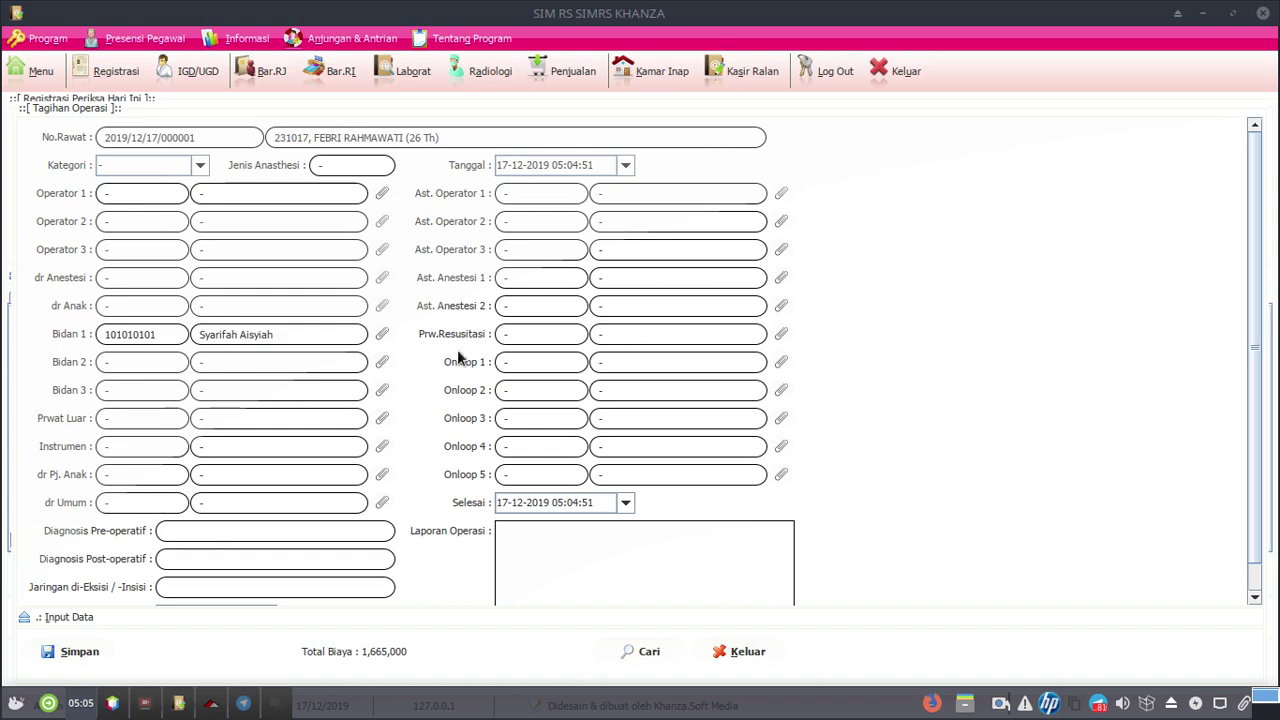
# Enter "G1P0A0 40 minggu aterm" as the Diagnosis Pre-operatif.
pyautogui.scroll(-2, 488, 418)
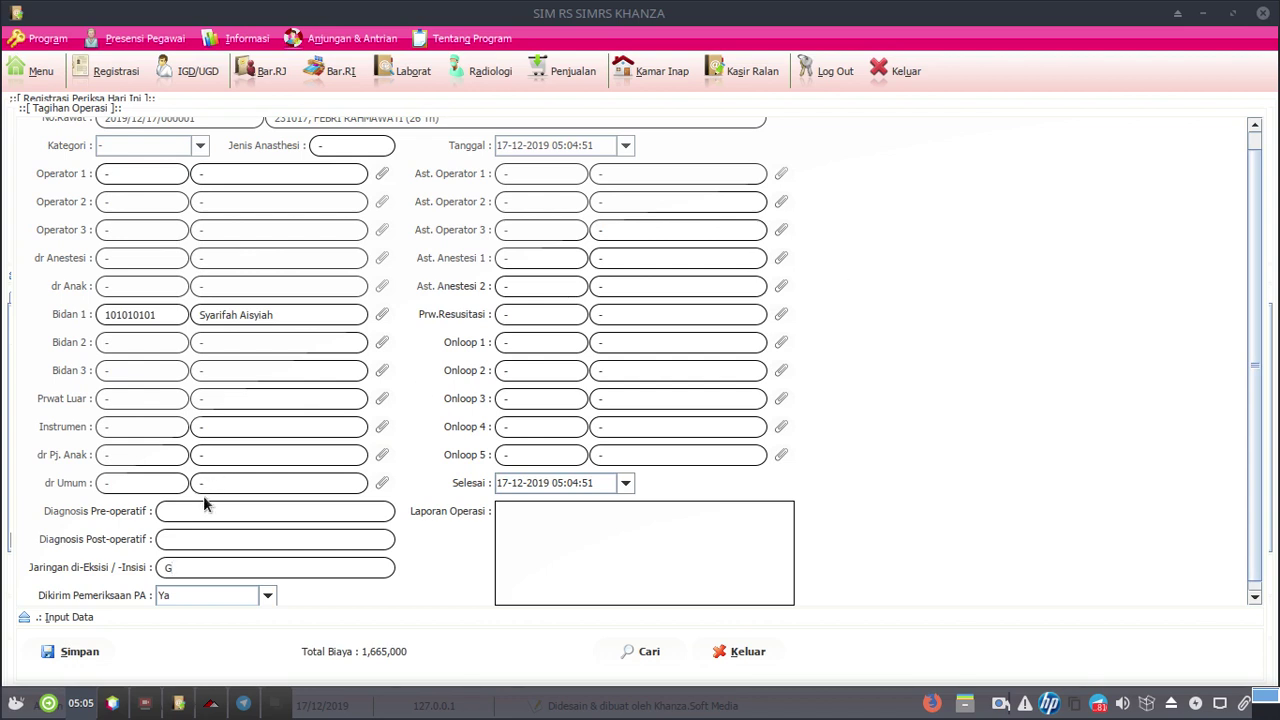
pyautogui.write('G')
pyautogui.write('1P0')
pyautogui.write('A0 40 mg/kg')
pyautogui.press('BackSpace')
pyautogui.press('BackSpace')
pyautogui.press('BackSpace')
pyautogui.press('BackSpace')
pyautogui.write('inggu aterm')
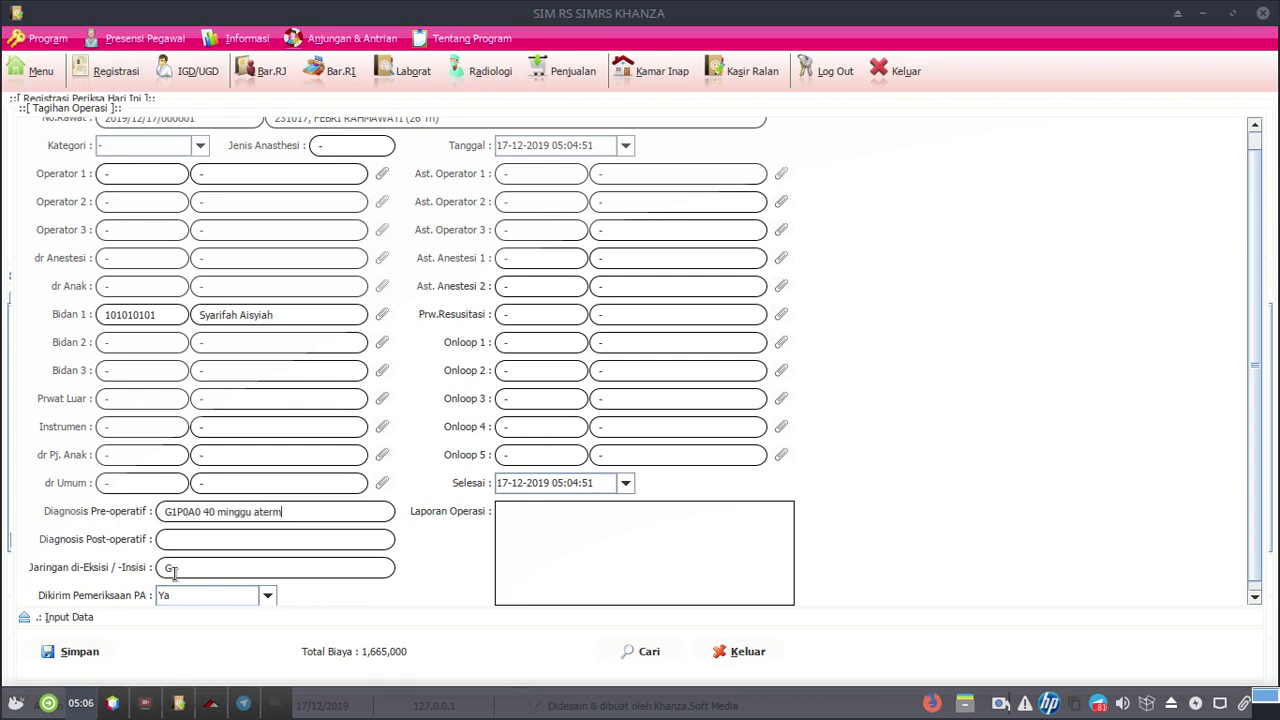
# Enter "P1A0 Post Partum" as Diagnosis Post-operatif, "-" as the excised tissue, and set Dikirim Pemeriksaan PA to Tidak.
pyautogui.click(188, 539)
pyautogui.write('P1A0 Post Partum')
pyautogui.click(200, 574)
pyautogui.click(215, 600)
pyautogui.click(200, 627)
pyautogui.scroll(-1, 206, 444)
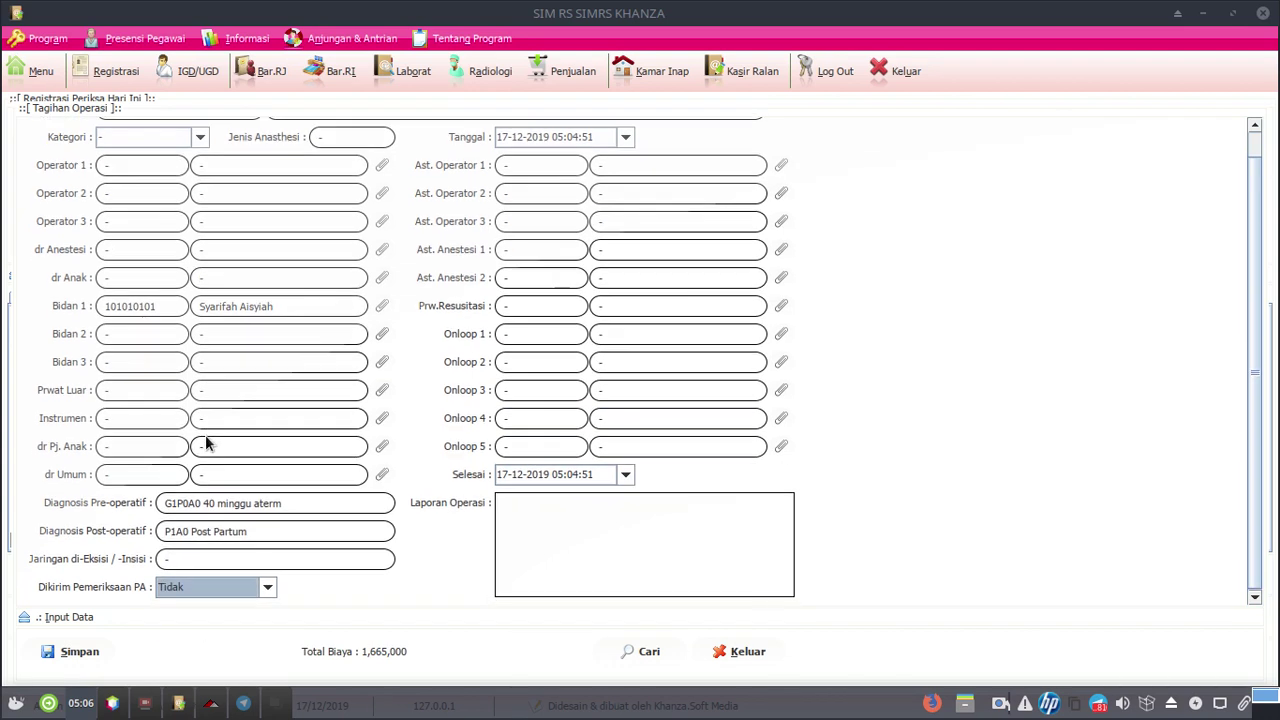
# Enter "-" as the Laporan Operasi and save the delivery bill.
pyautogui.click(637, 538)
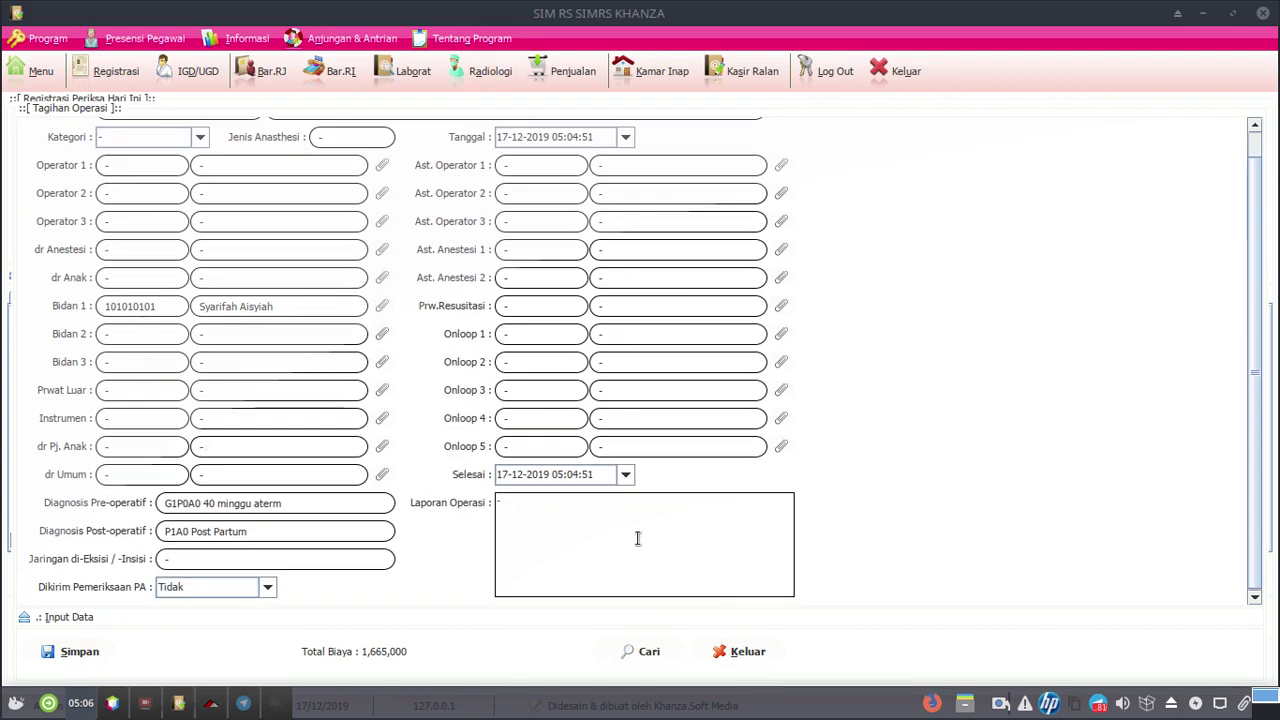
pyautogui.click(87, 655)
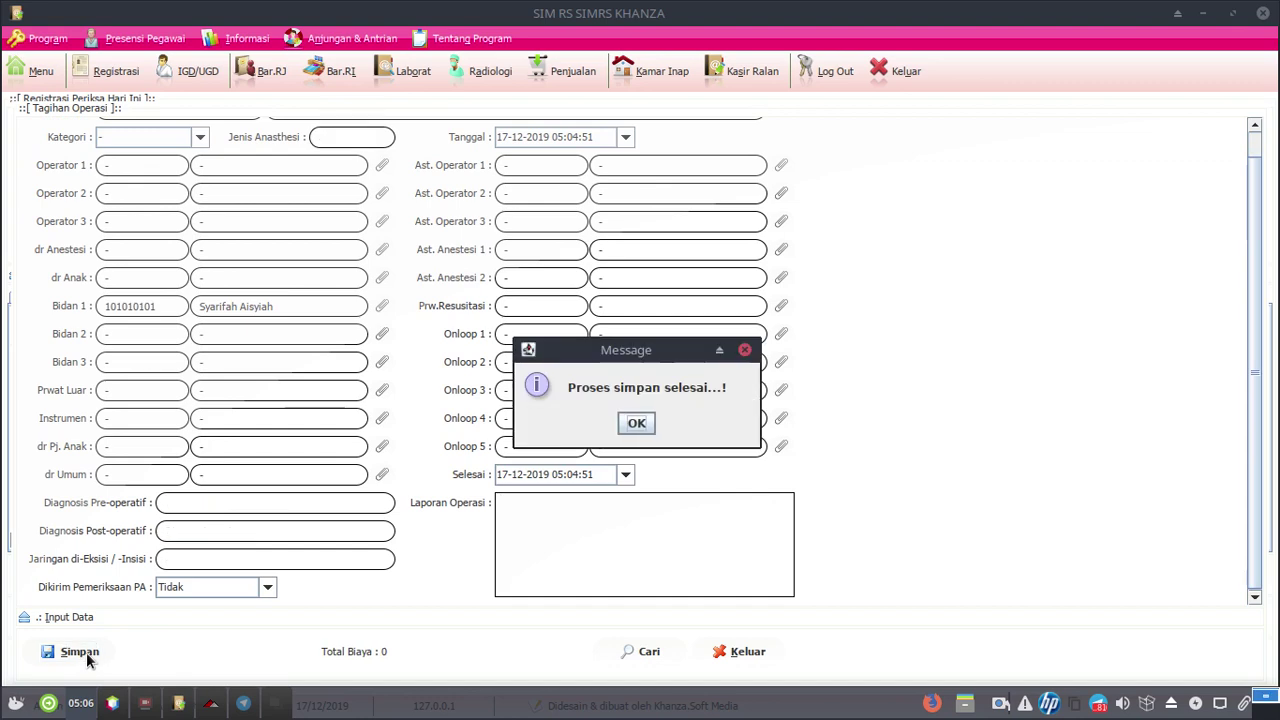
pyautogui.click(634, 425)
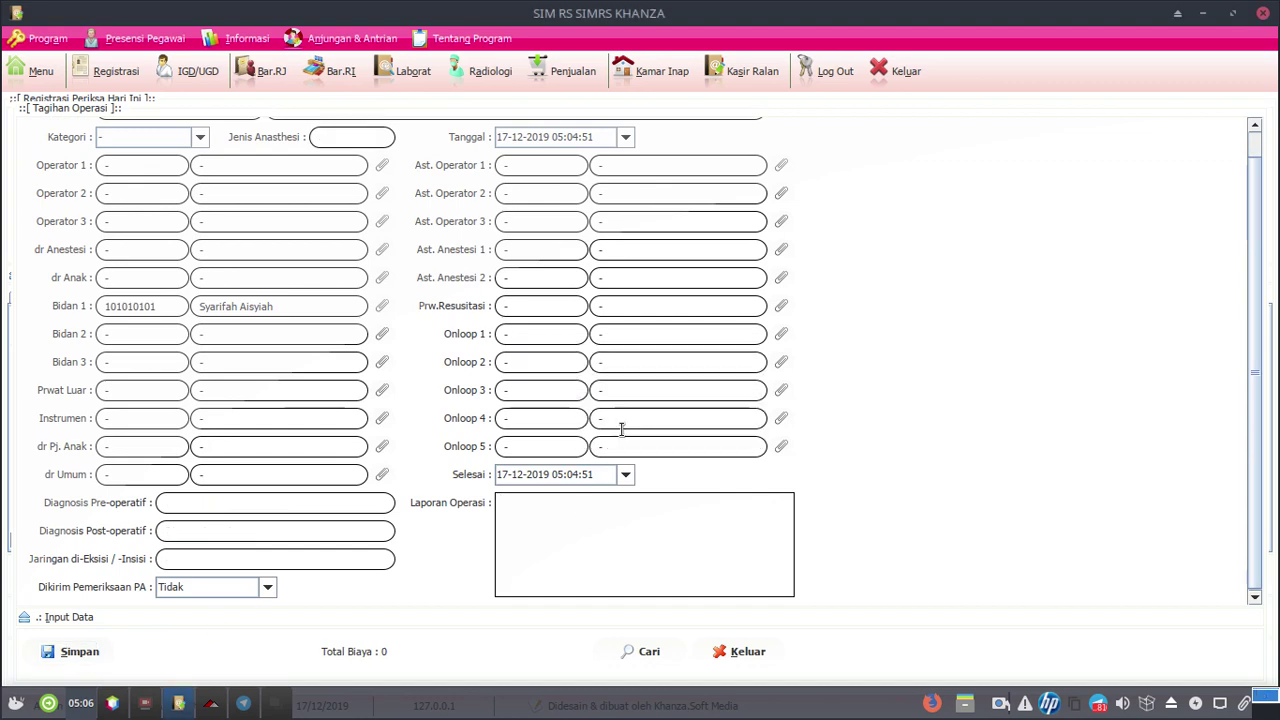
# Close the delivery bill and open the Detail VK & OK report from the main menu.
pyautogui.click(740, 656)
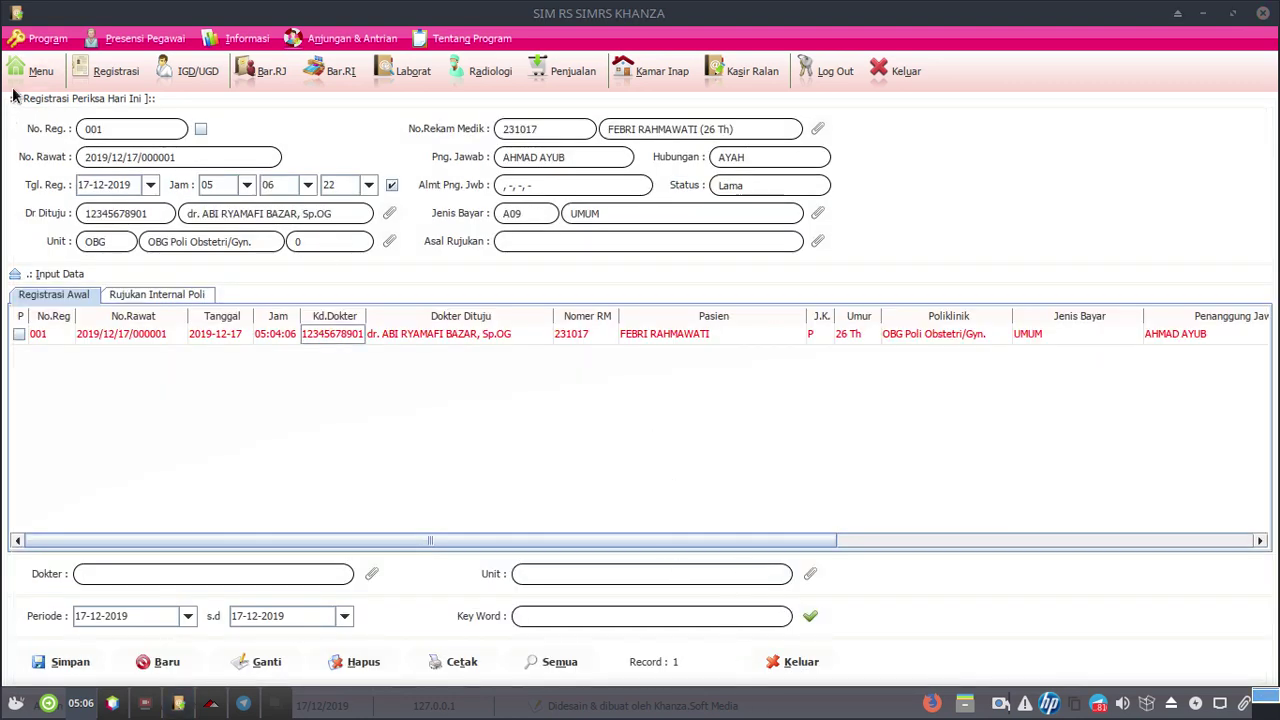
pyautogui.click(14, 95)
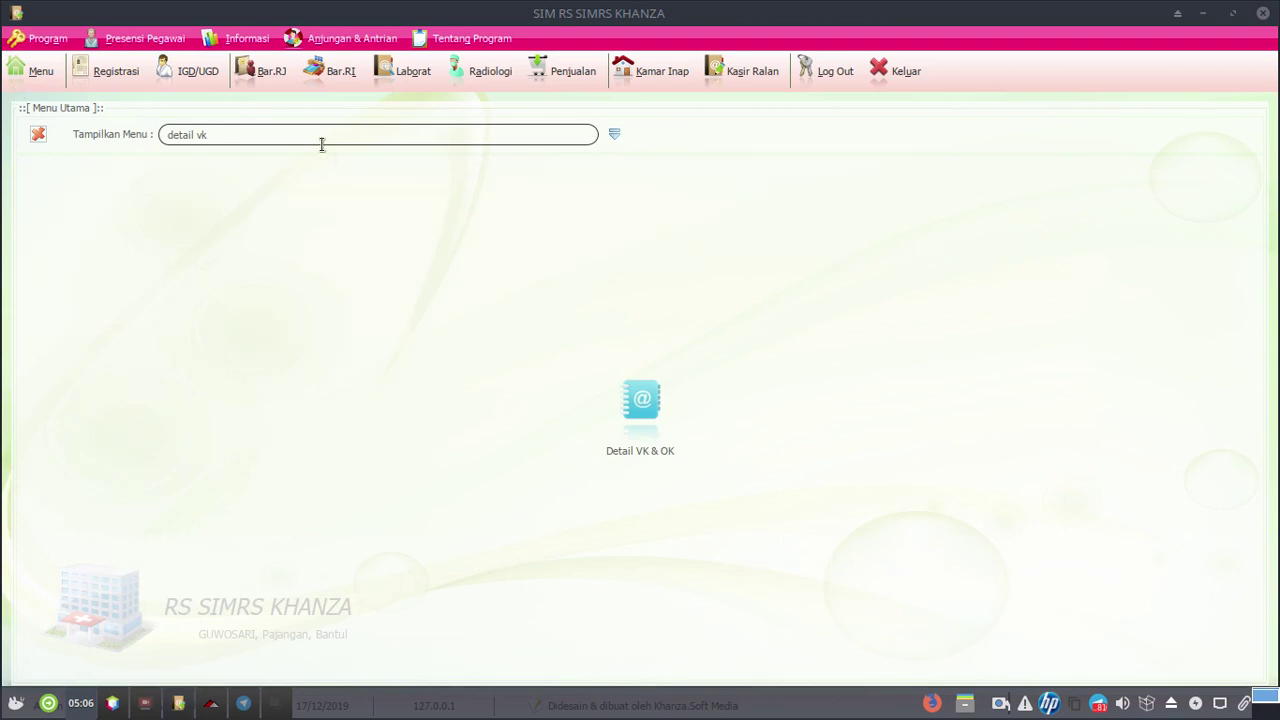
pyautogui.write('det')
pyautogui.click(632, 404)
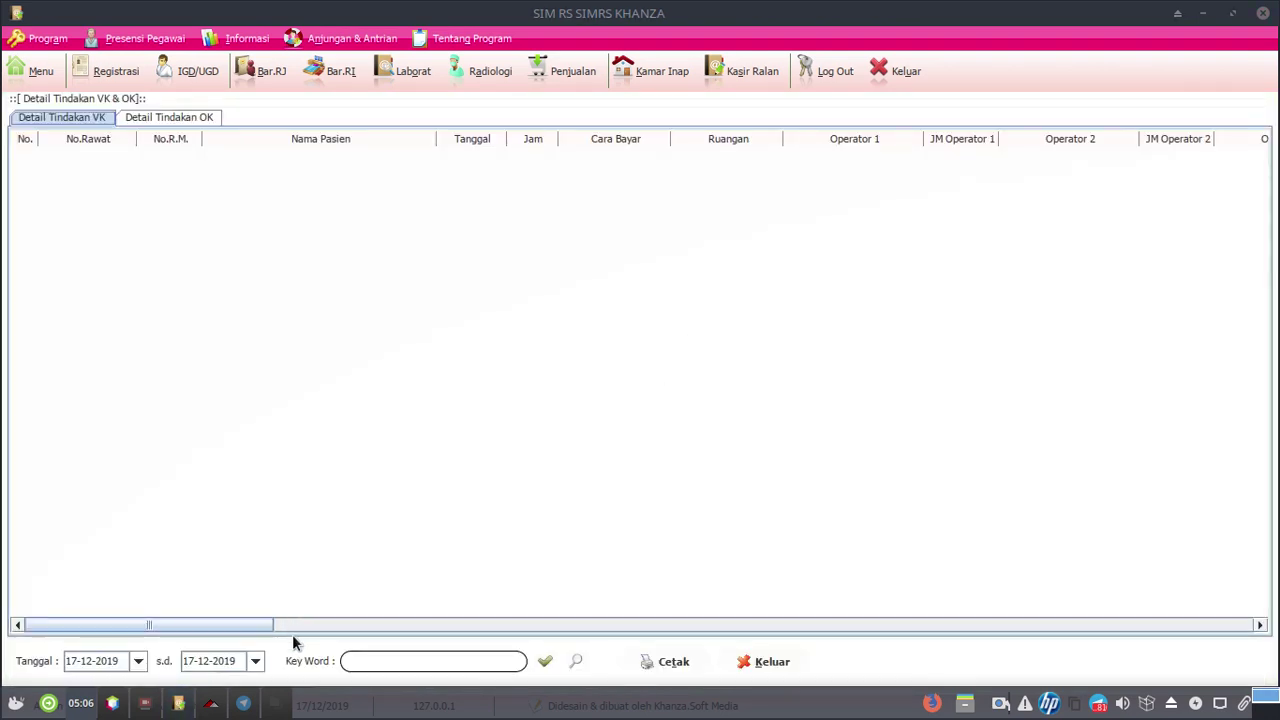
# Load today's VK procedures and preview their printable delivery report in a maximized window, closing it after review.
pyautogui.click(33, 128)
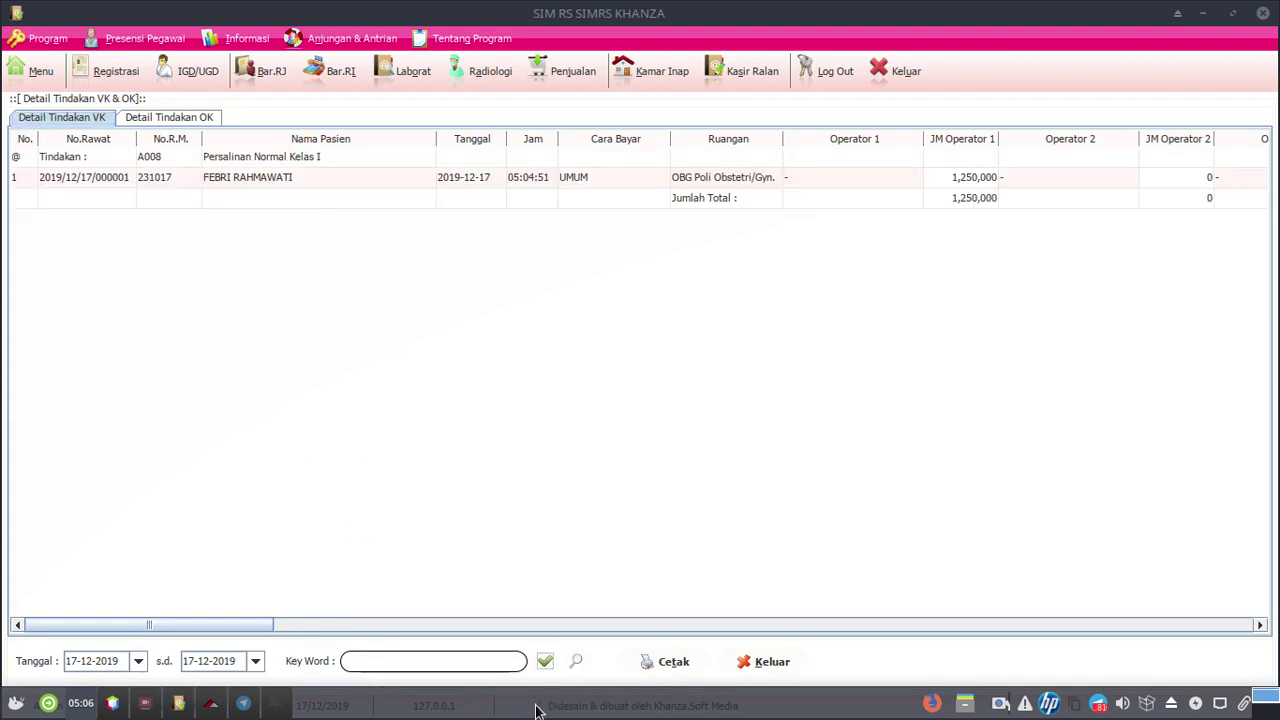
pyautogui.click(666, 661)
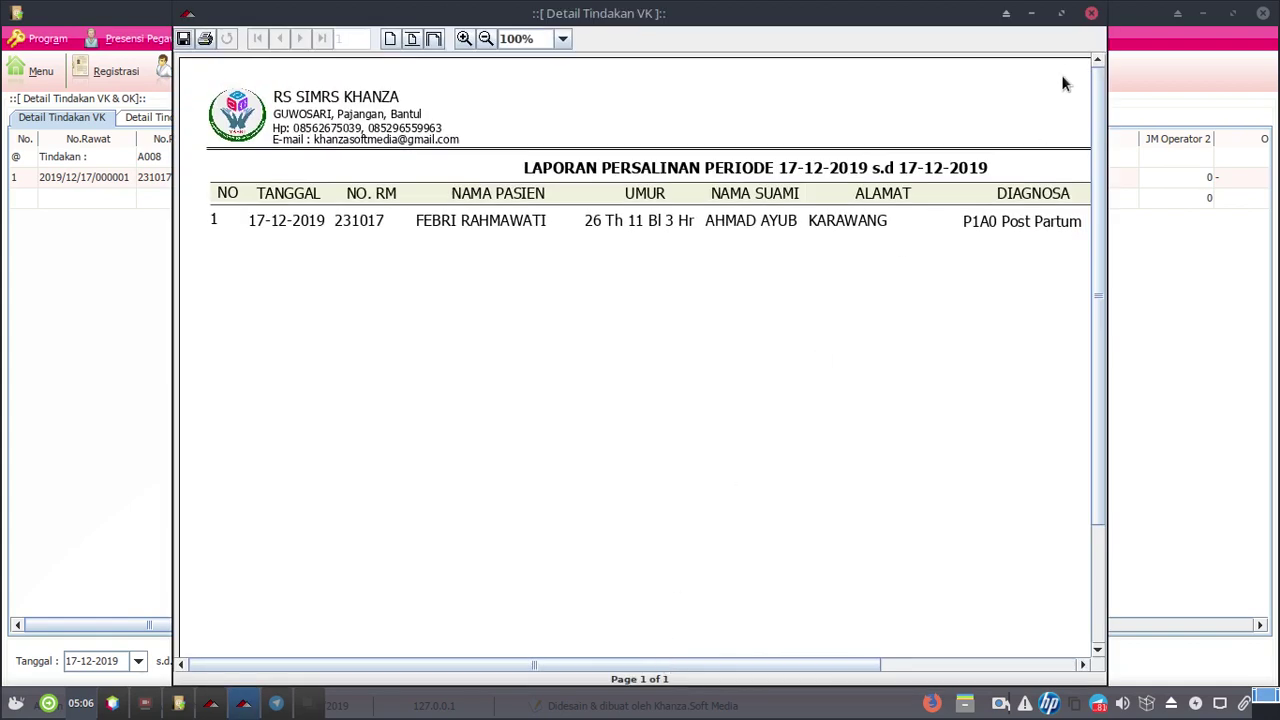
pyautogui.click(1054, 22)
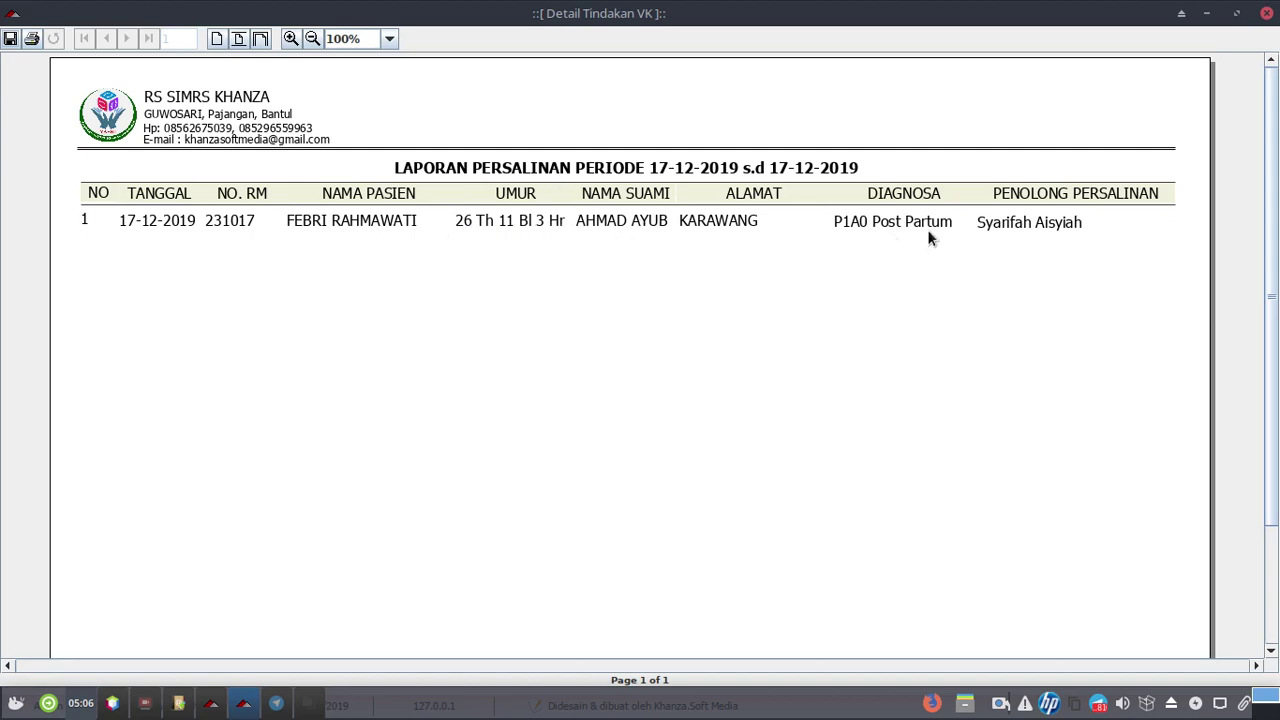
pyautogui.click(1266, 13)
# Filter the VK procedures from 01-12-2019 to 17-12-2019 and open the printable delivery report for that period, maximized.
pyautogui.click(137, 661)
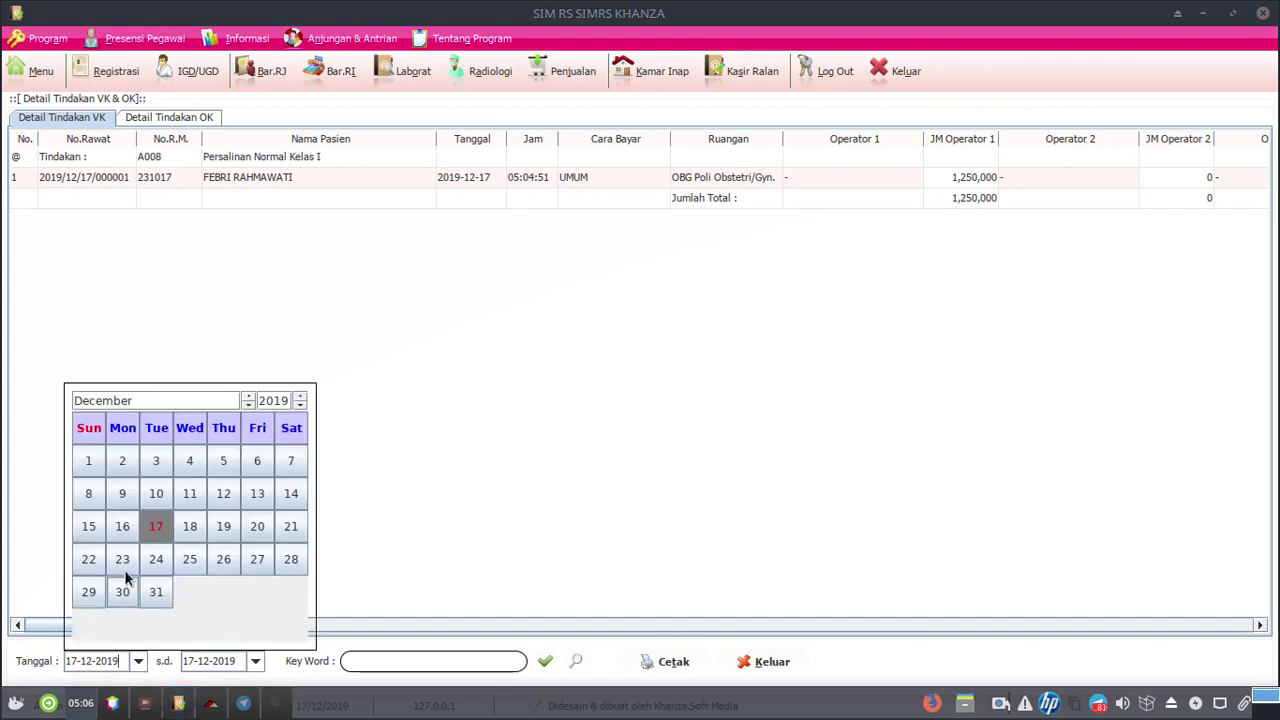
pyautogui.click(99, 461)
pyautogui.click(545, 661)
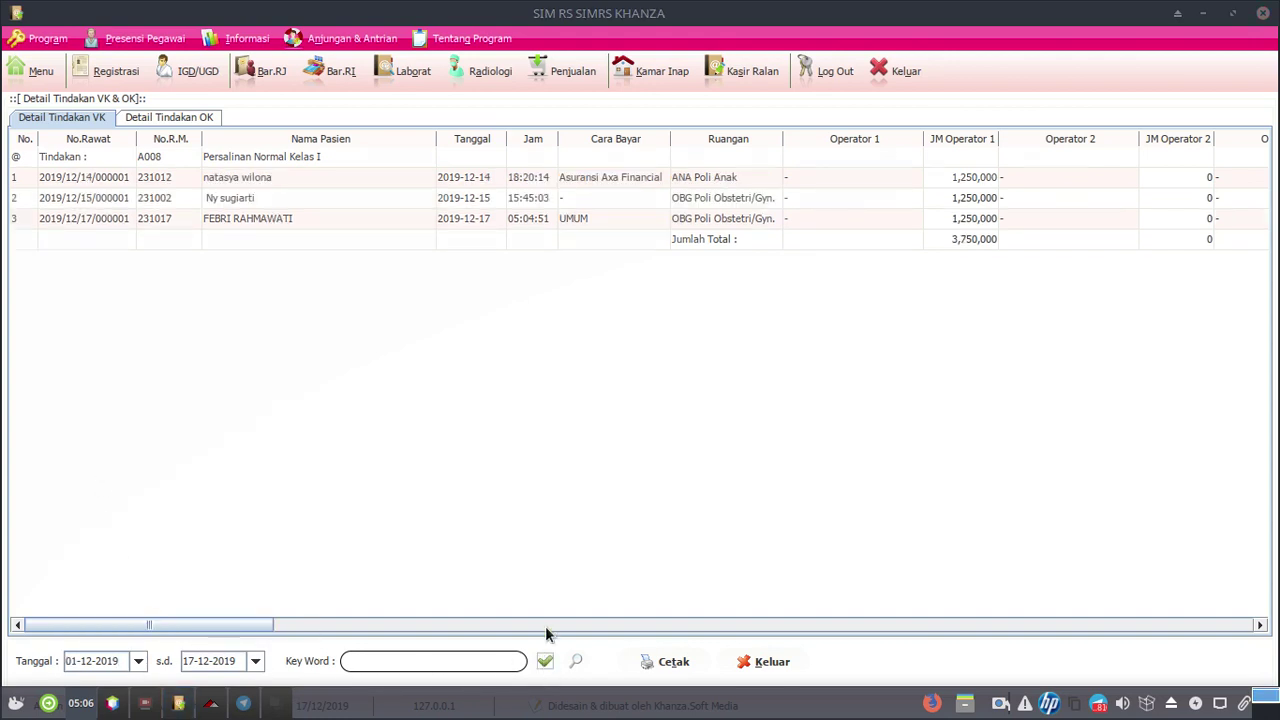
pyautogui.click(662, 661)
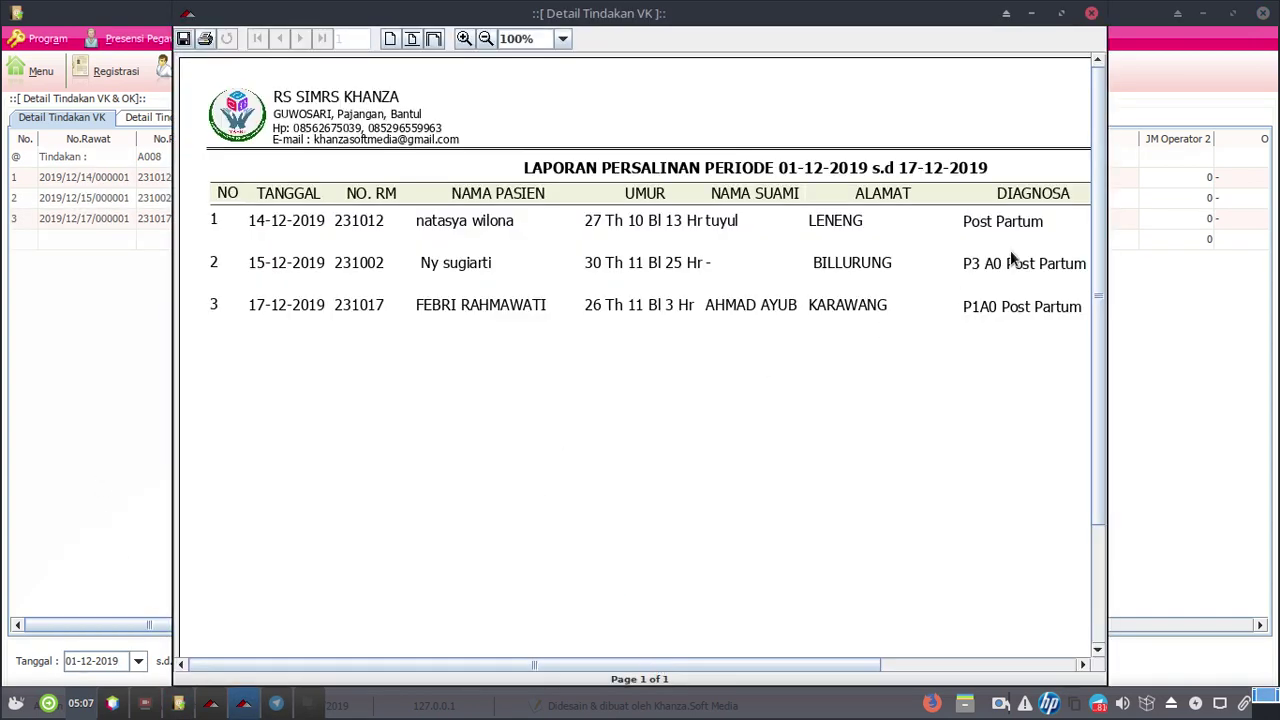
pyautogui.click(1061, 13)
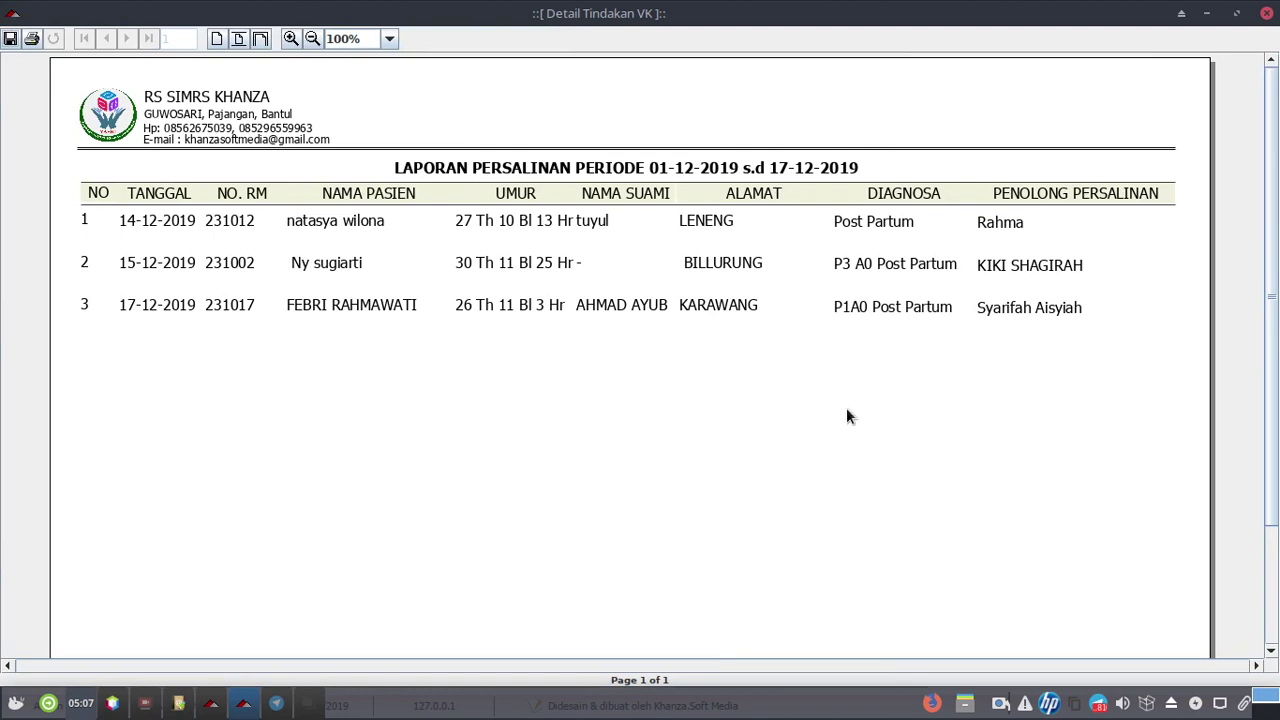
pyautogui.click(145, 703)
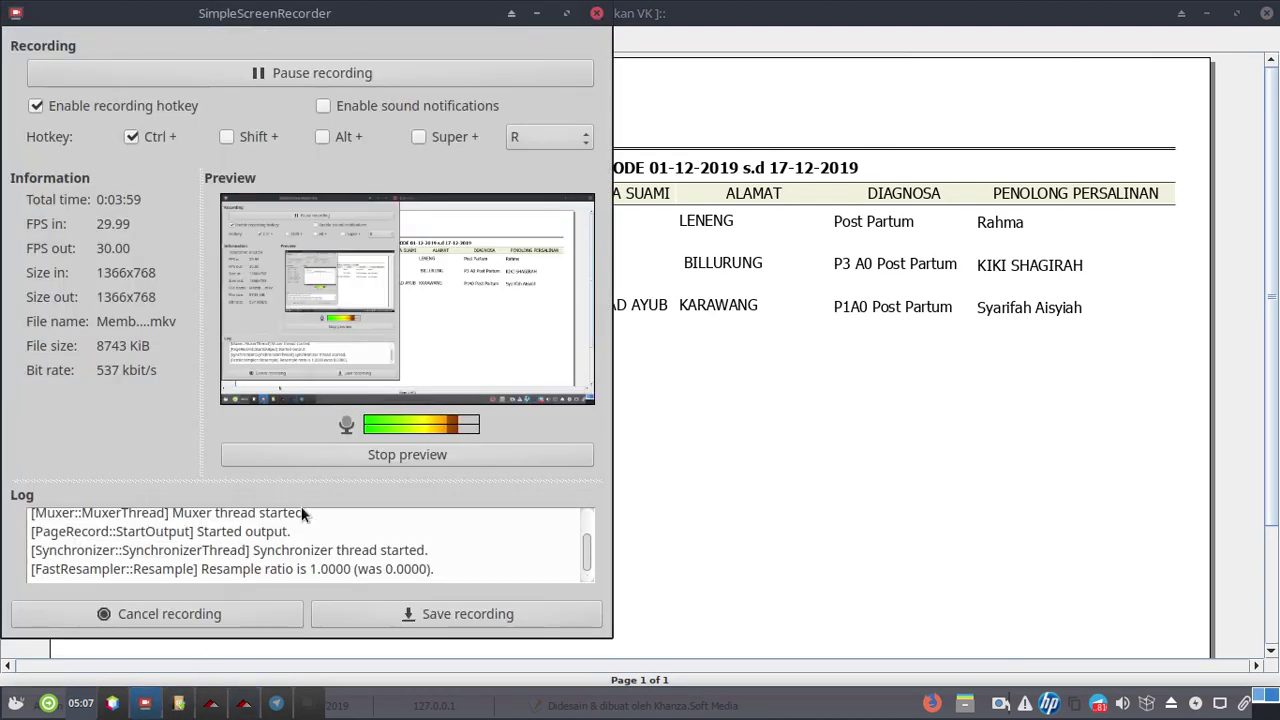